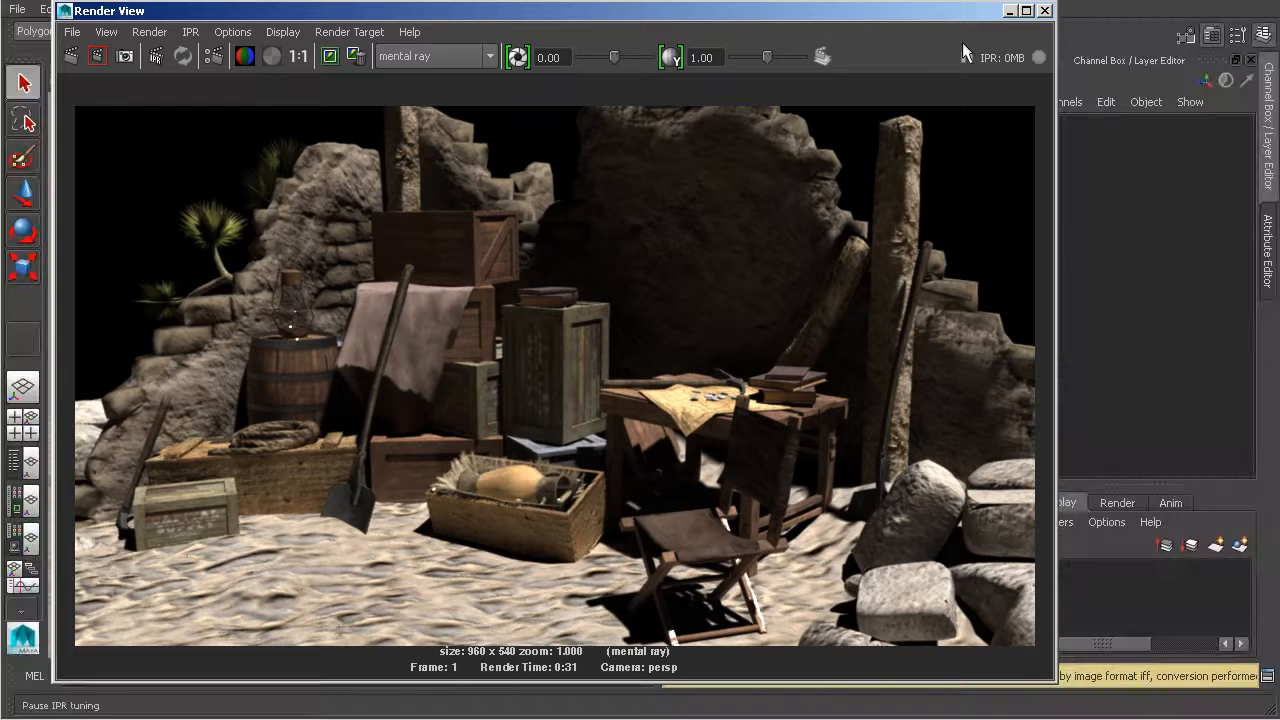
Step: Set the Render View's display gamma to 2.2
{"action": "mouse_move", "coordinate": [714, 20]}
{"action": "left_mouse_down"}
{"action": "mouse_move", "coordinate": [737, 14]}
{"action": "mouse_move", "coordinate": [725, 17]}
{"action": "left_mouse_up"}
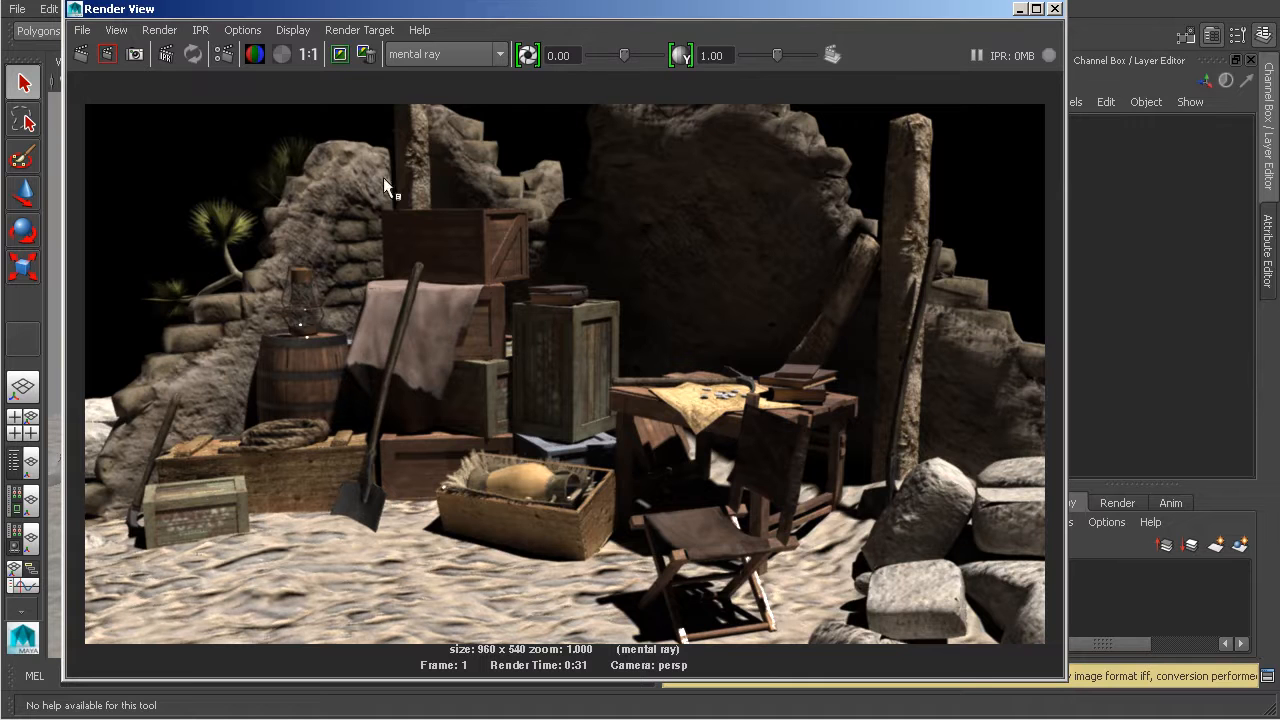
{"action": "double_click", "coordinate": [714, 55]}
{"action": "type", "text": "2.2"}
{"action": "key", "text": "Return"}
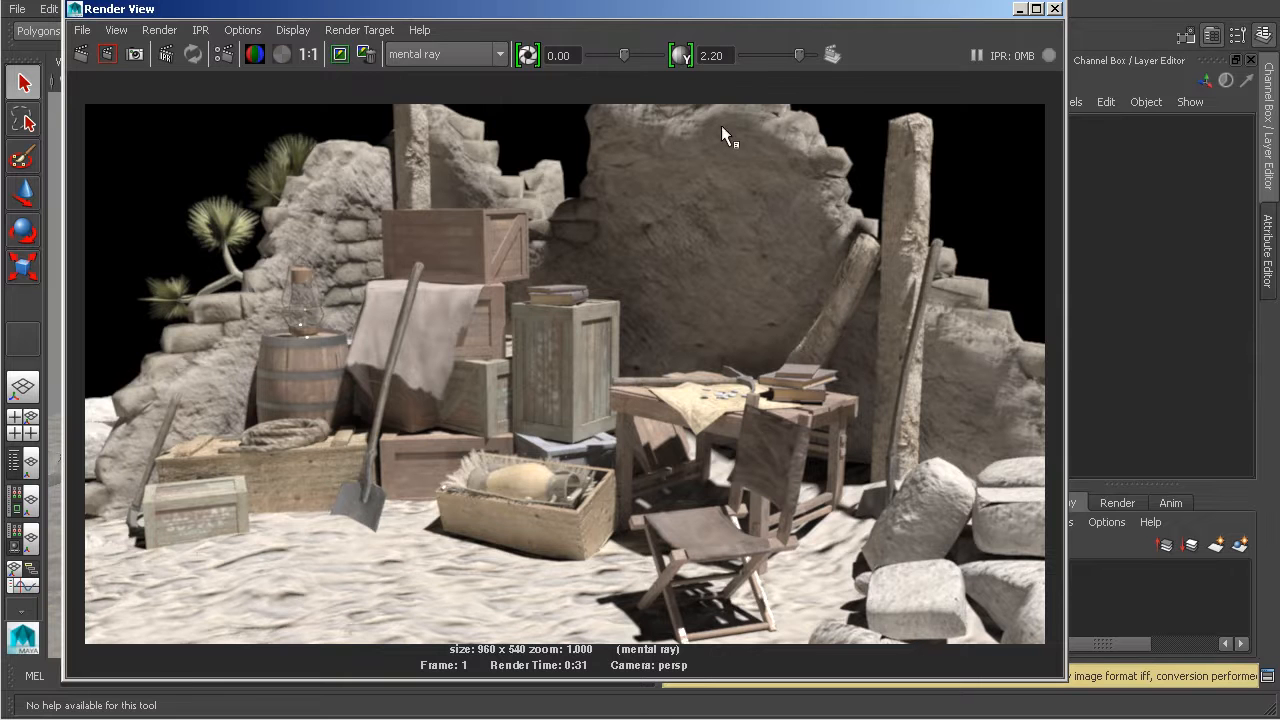
Step: Close the Render View and reopen it to check whether the gamma setting is kept
{"action": "left_click_drag", "start_coordinate": [722, 15], "coordinate": [718, 23]}
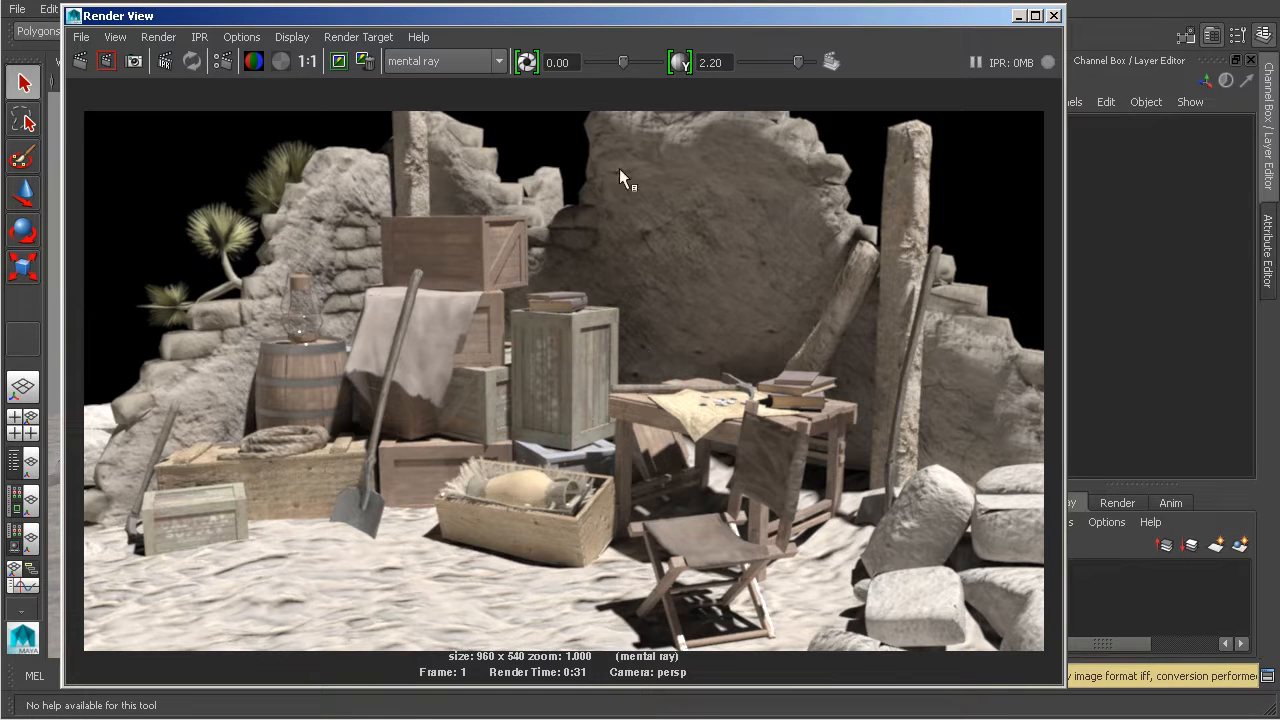
{"action": "left_click", "coordinate": [1053, 16]}
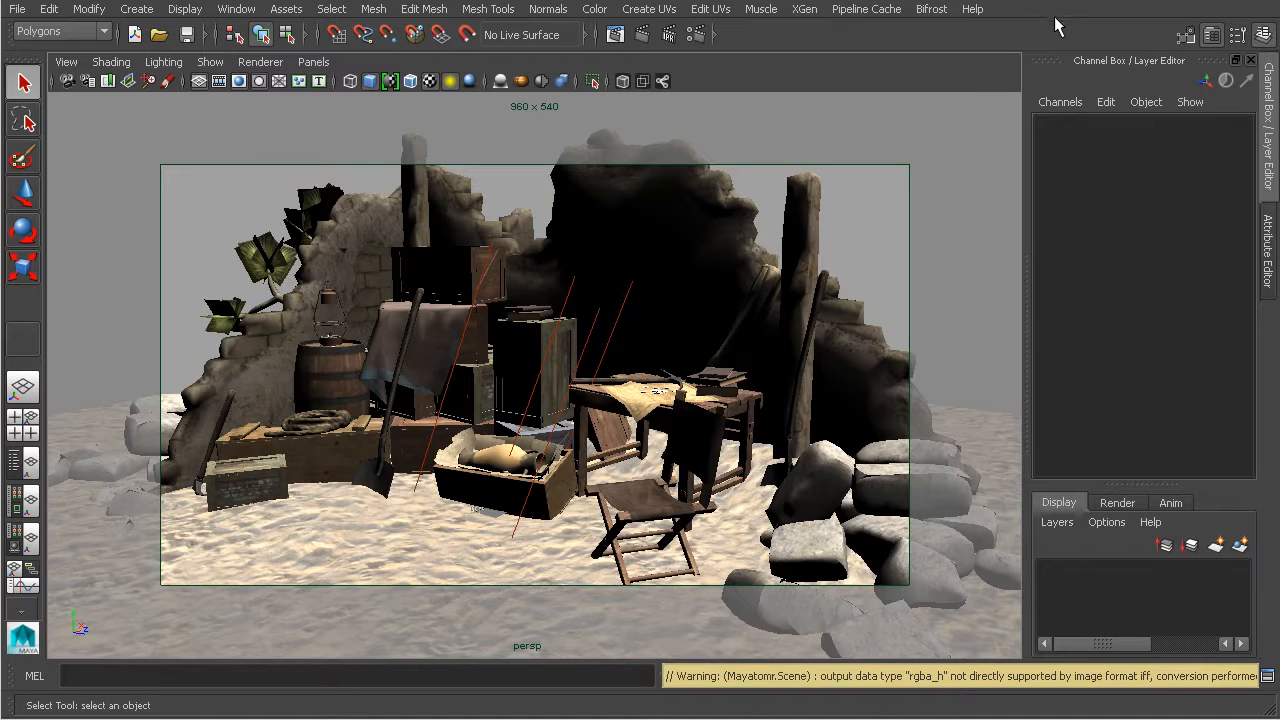
{"action": "left_click", "coordinate": [615, 34]}
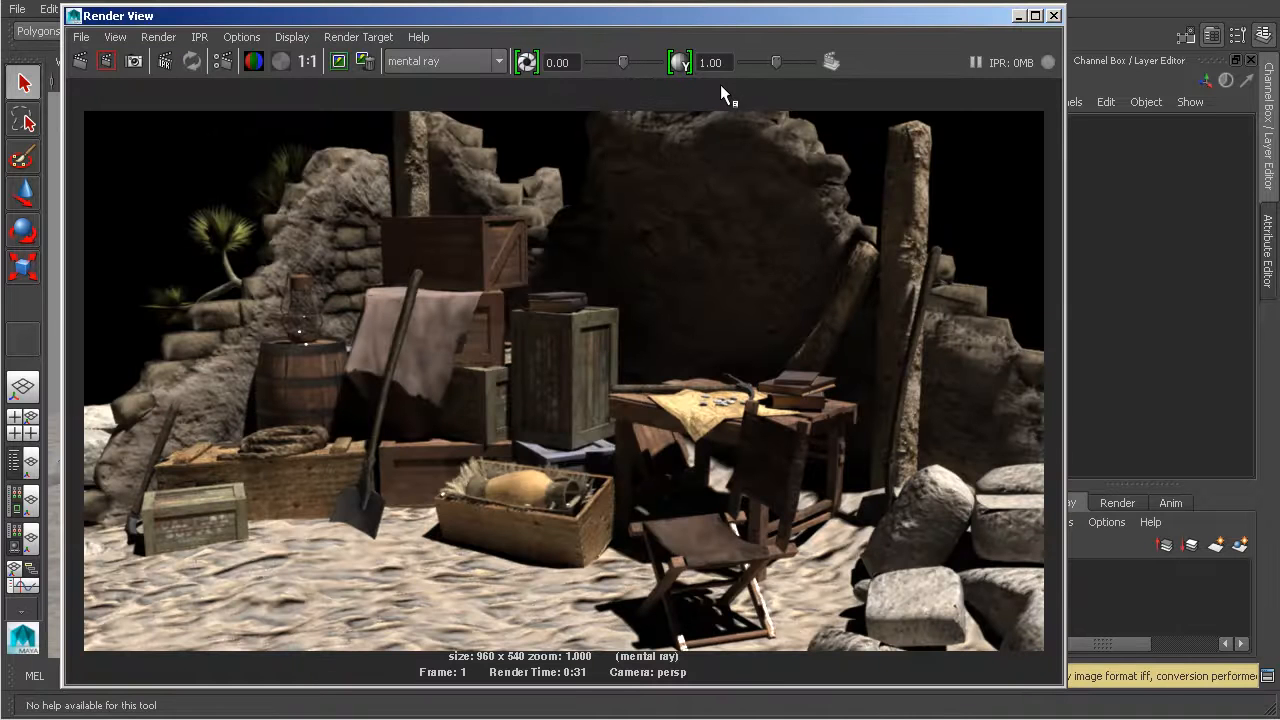
Step: Set the reopened Render View's gamma to 2.2 again, and reset it to its default
{"action": "left_click_drag", "start_coordinate": [726, 63], "coordinate": [699, 66]}
{"action": "type", "text": "2.2"}
{"action": "key", "text": "Return"}
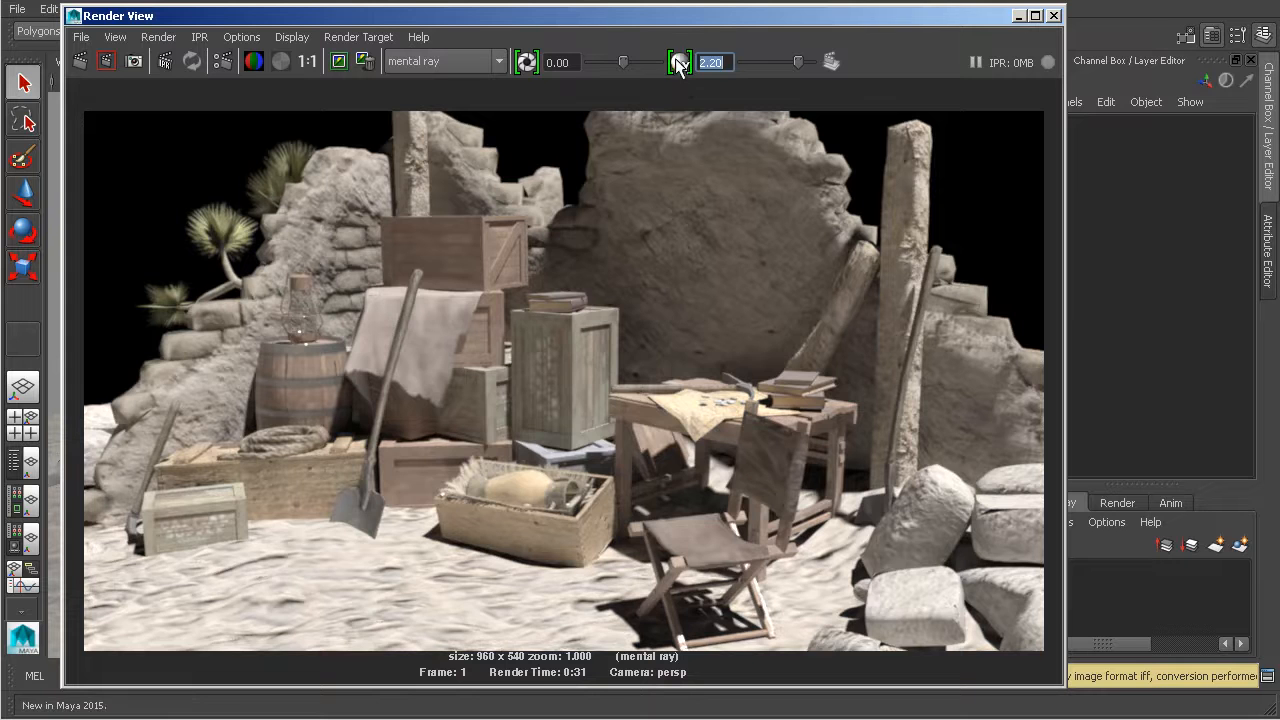
{"action": "left_click", "coordinate": [681, 64]}
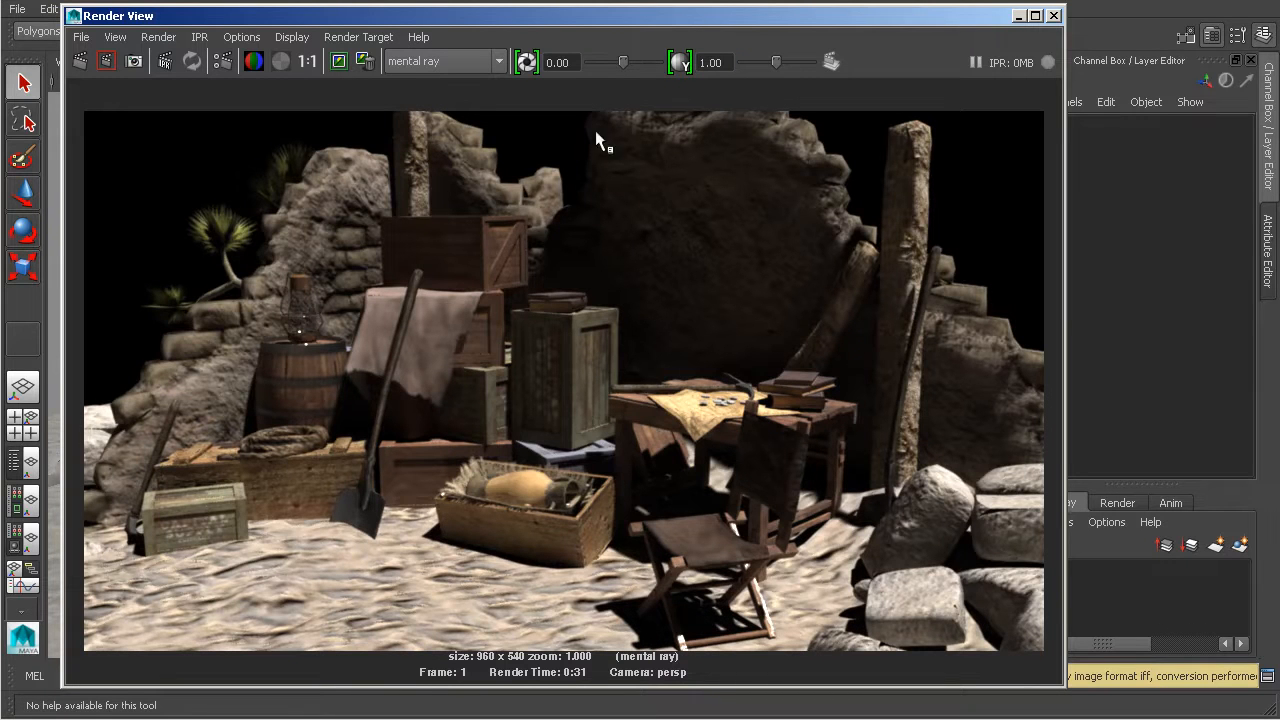
{"action": "left_click_drag", "start_coordinate": [722, 64], "coordinate": [700, 66]}
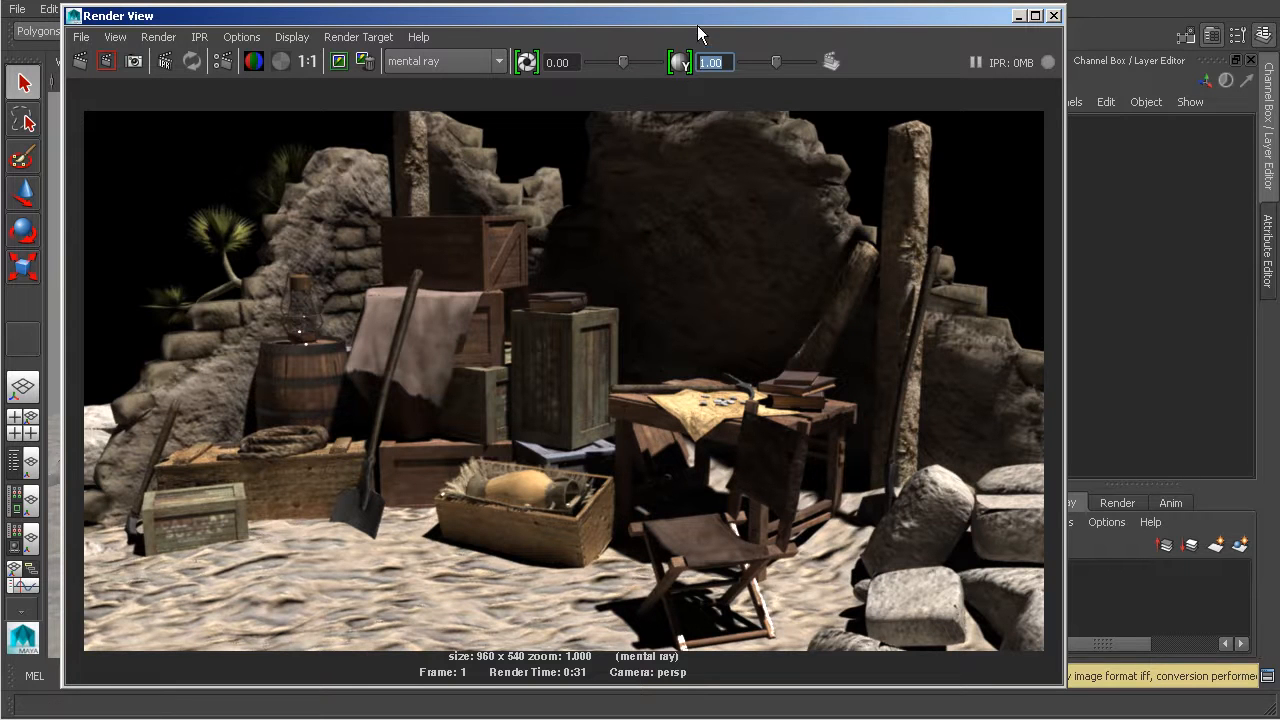
Step: Open the Render View's color management attributes and set the Image Color Profile to Linear sRGB
{"action": "left_click_drag", "start_coordinate": [699, 25], "coordinate": [695, 20]}
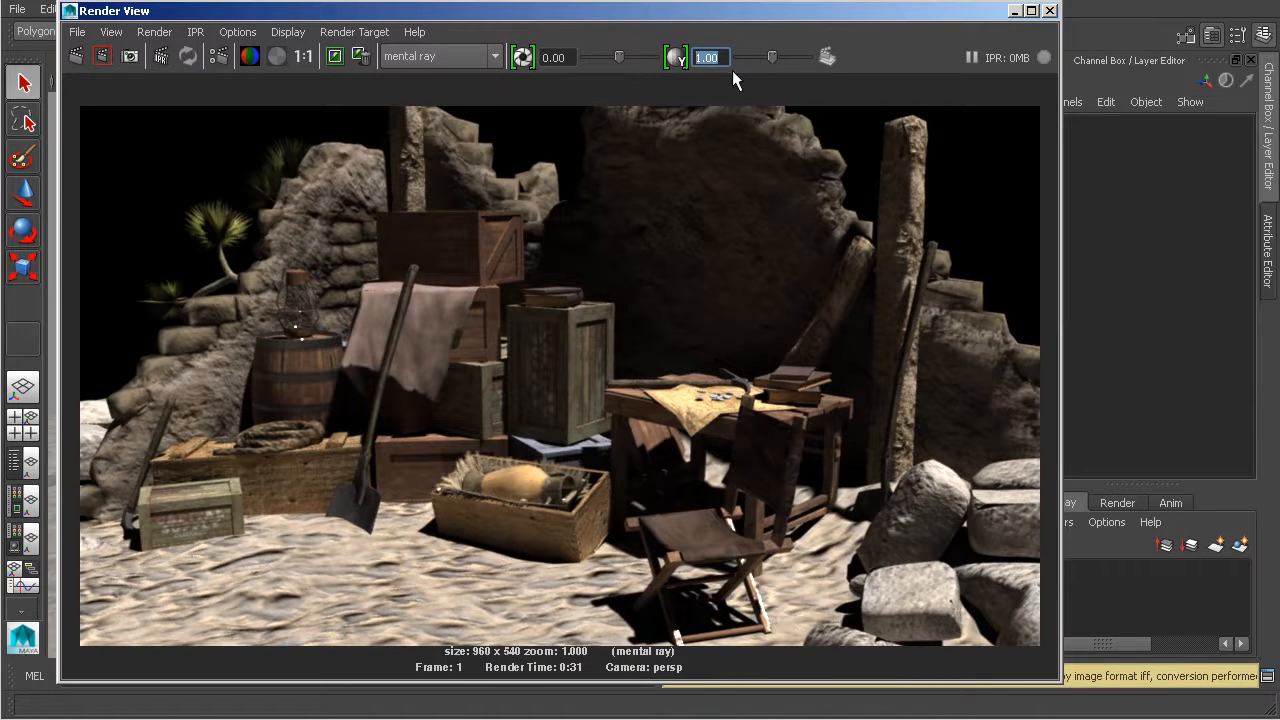
{"action": "left_click", "coordinate": [290, 33]}
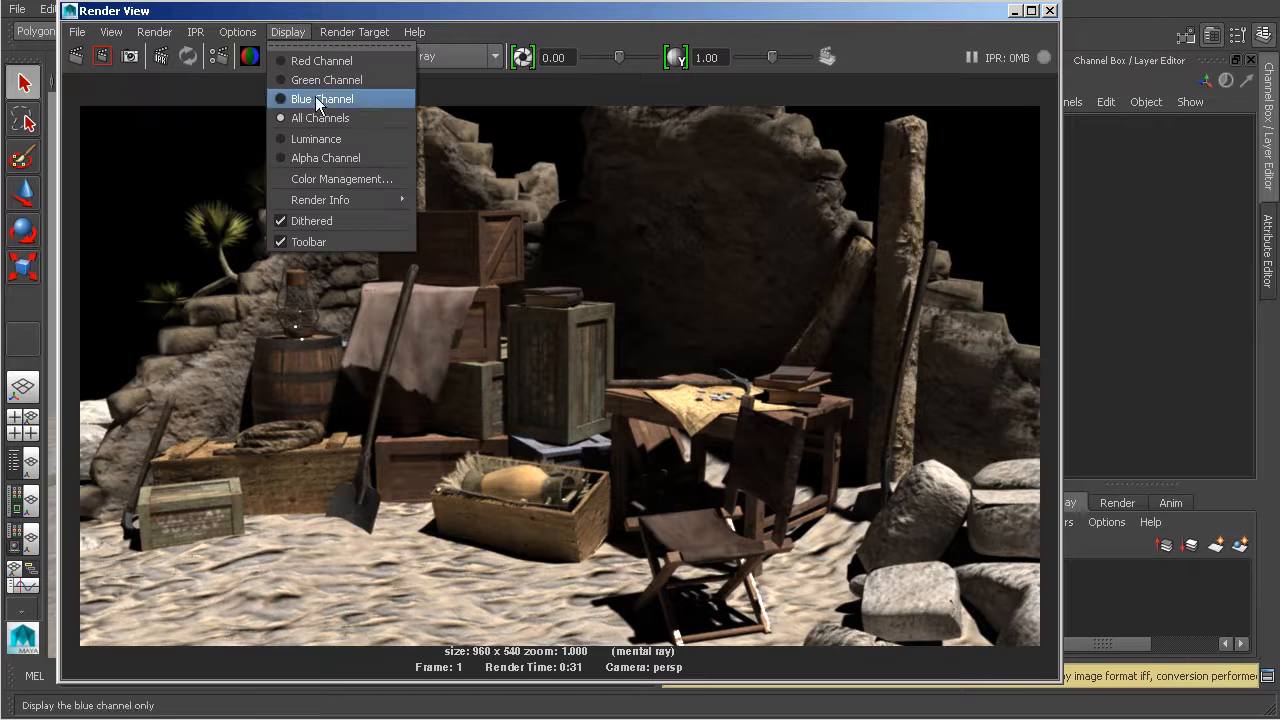
{"action": "left_click", "coordinate": [367, 178]}
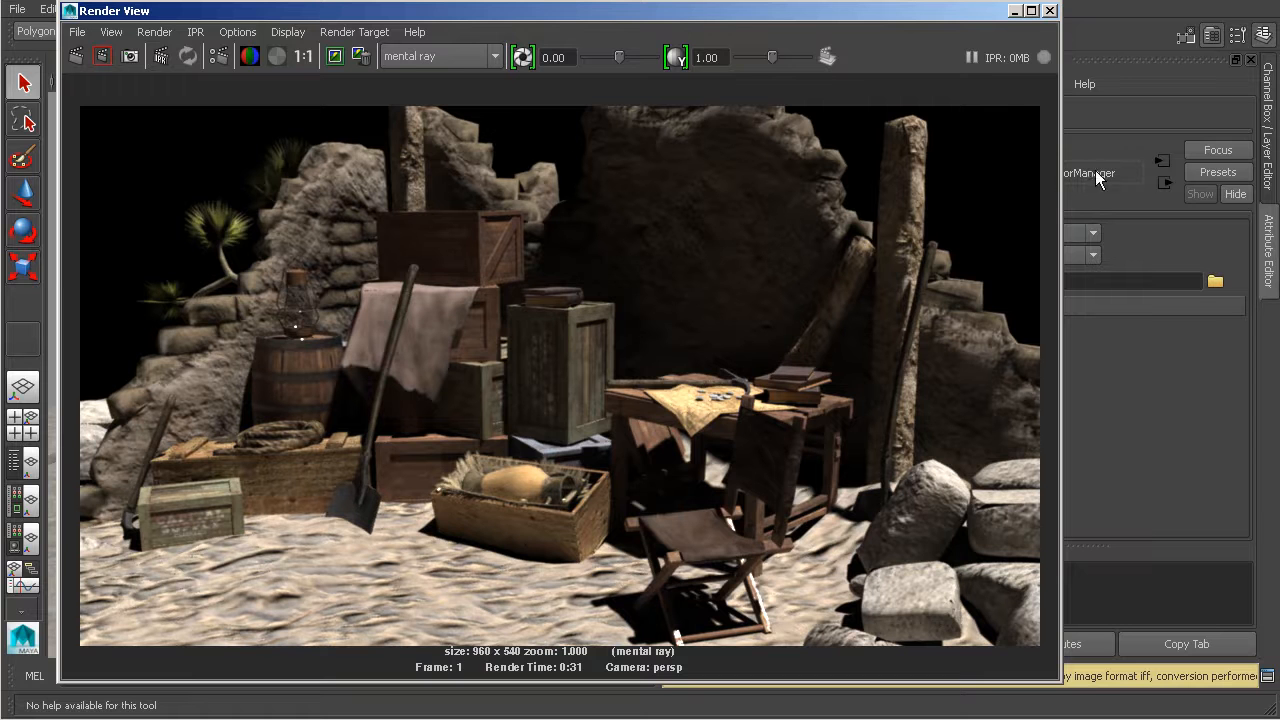
{"action": "left_click_drag", "start_coordinate": [1060, 206], "coordinate": [822, 203]}
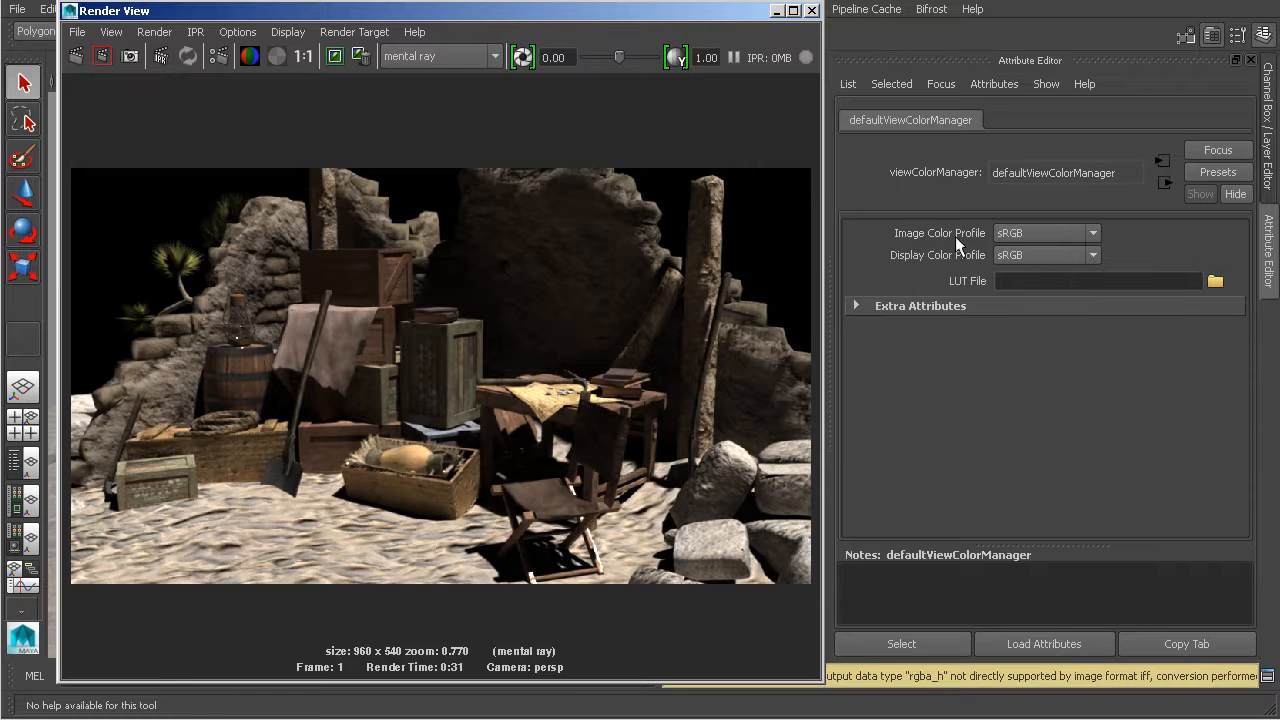
{"action": "left_click", "coordinate": [1016, 231]}
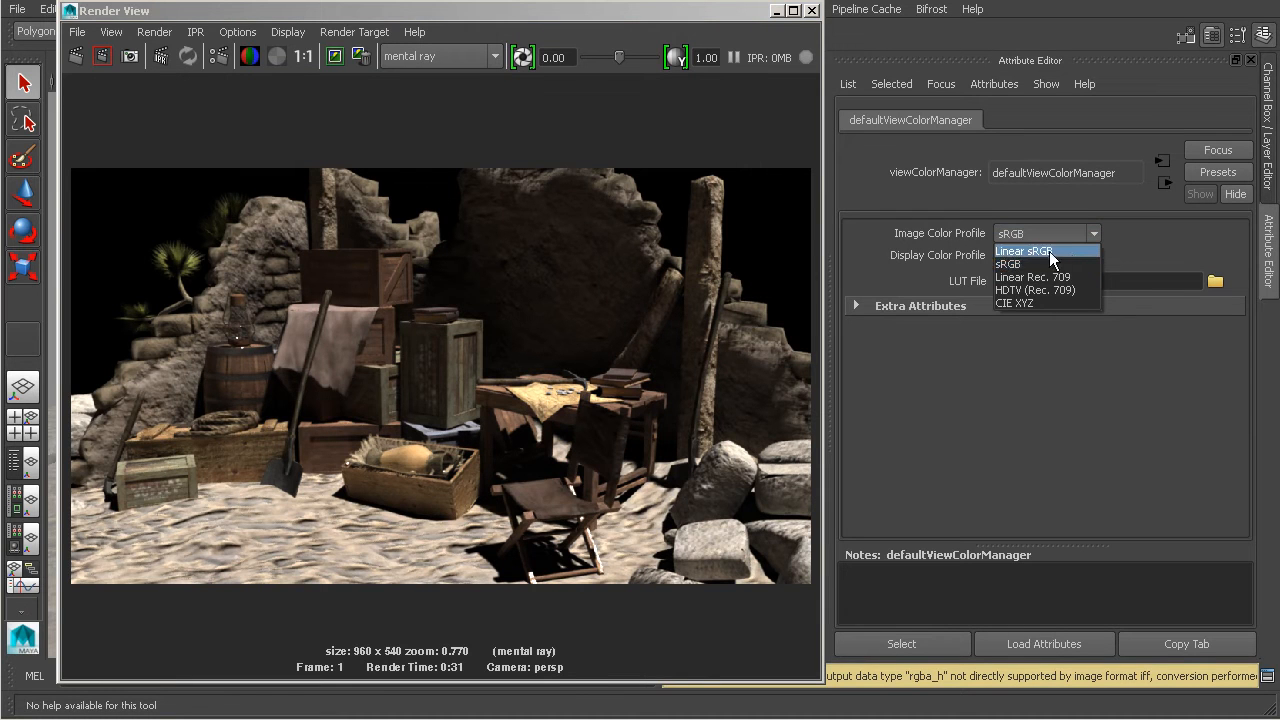
{"action": "left_click", "coordinate": [1069, 252]}
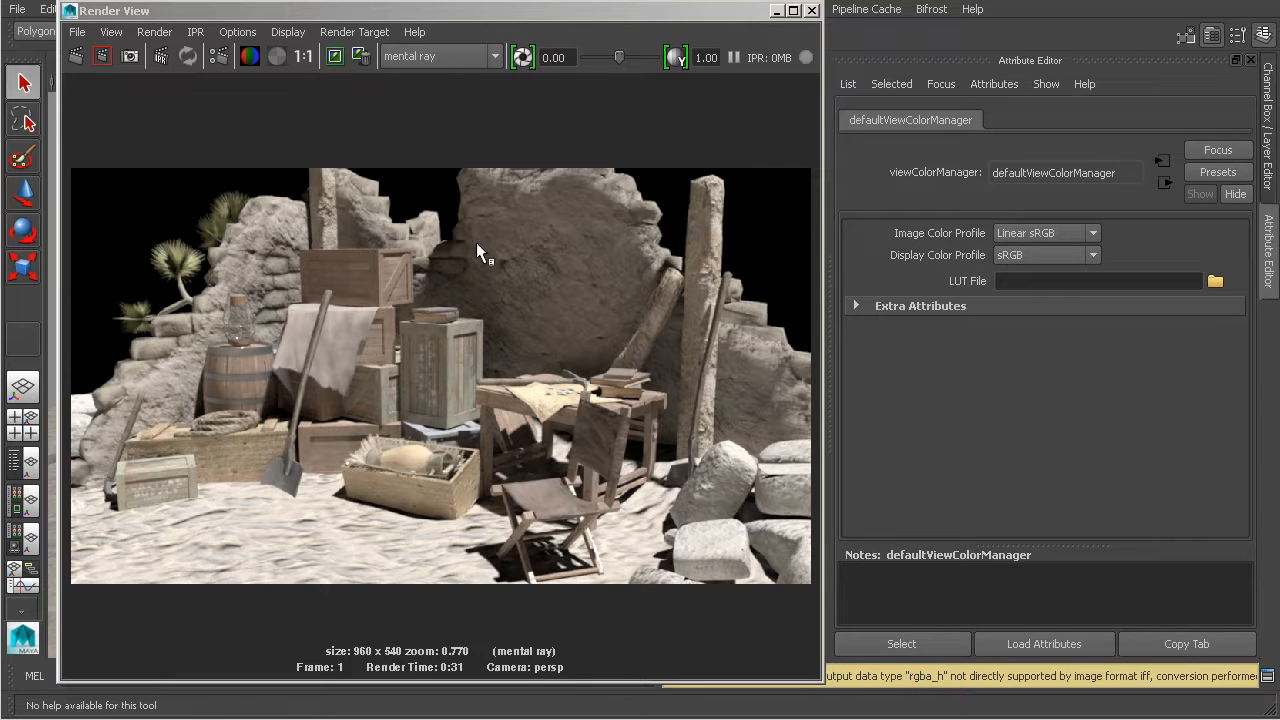
Step: Close and reopen the Render View to check that the color profile persists, and widen its window
{"action": "left_click_drag", "start_coordinate": [521, 12], "coordinate": [555, 15]}
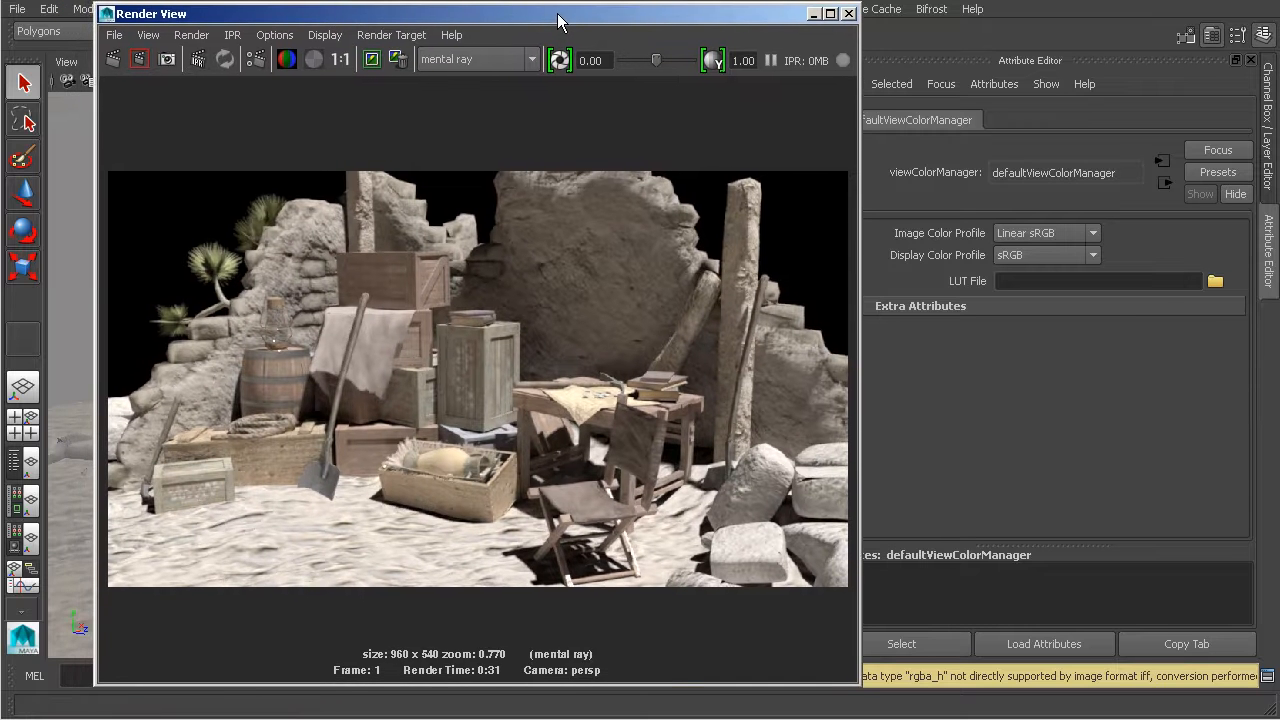
{"action": "left_click", "coordinate": [845, 14]}
{"action": "left_click", "coordinate": [615, 38]}
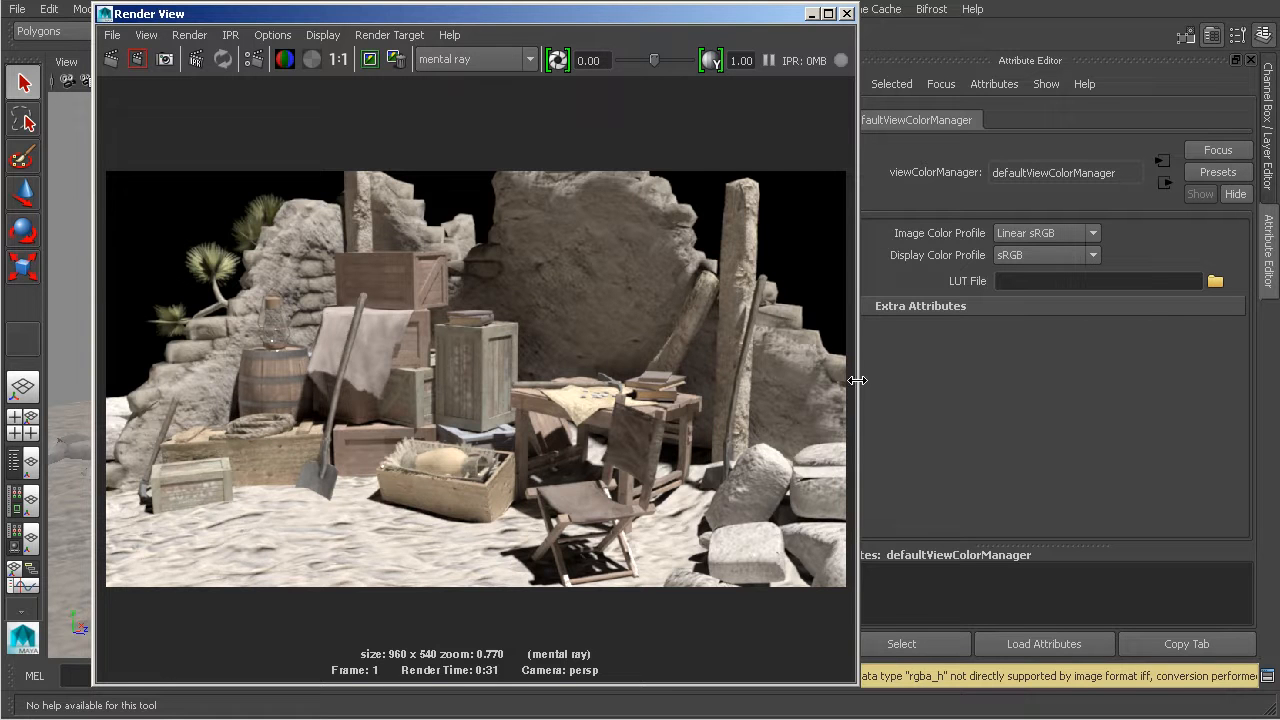
{"action": "left_click_drag", "start_coordinate": [857, 380], "coordinate": [951, 392]}
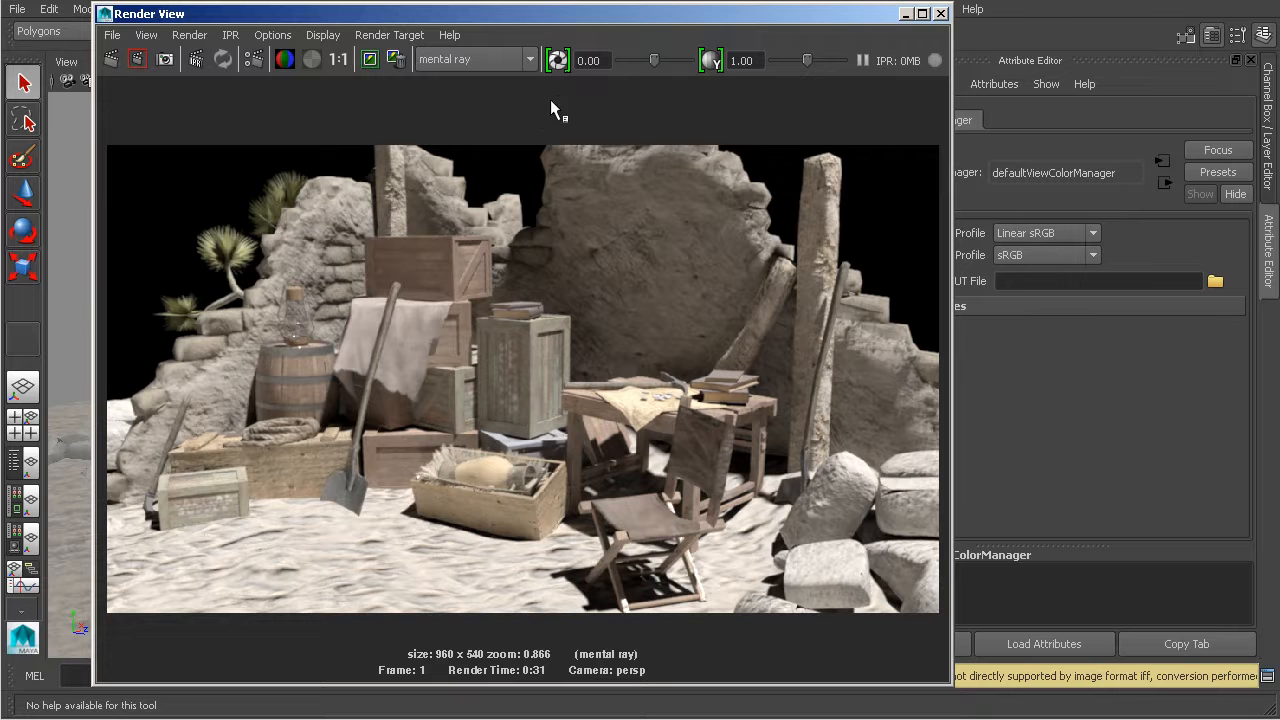
{"action": "mouse_move", "coordinate": [602, 17]}
{"action": "left_mouse_down"}
{"action": "mouse_move", "coordinate": [592, 7]}
{"action": "mouse_move", "coordinate": [598, 23]}
{"action": "left_mouse_up"}
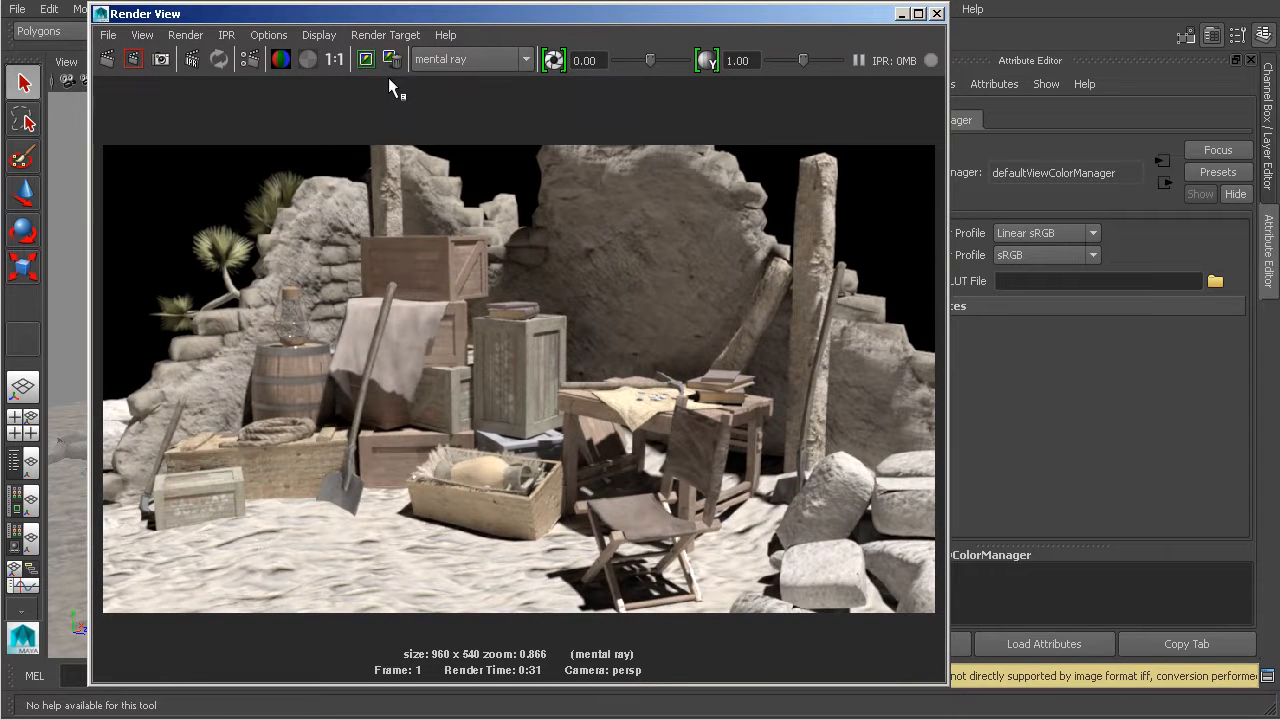
Step: Enable Color Management in the Render Settings and close them
{"action": "left_click", "coordinate": [253, 62]}
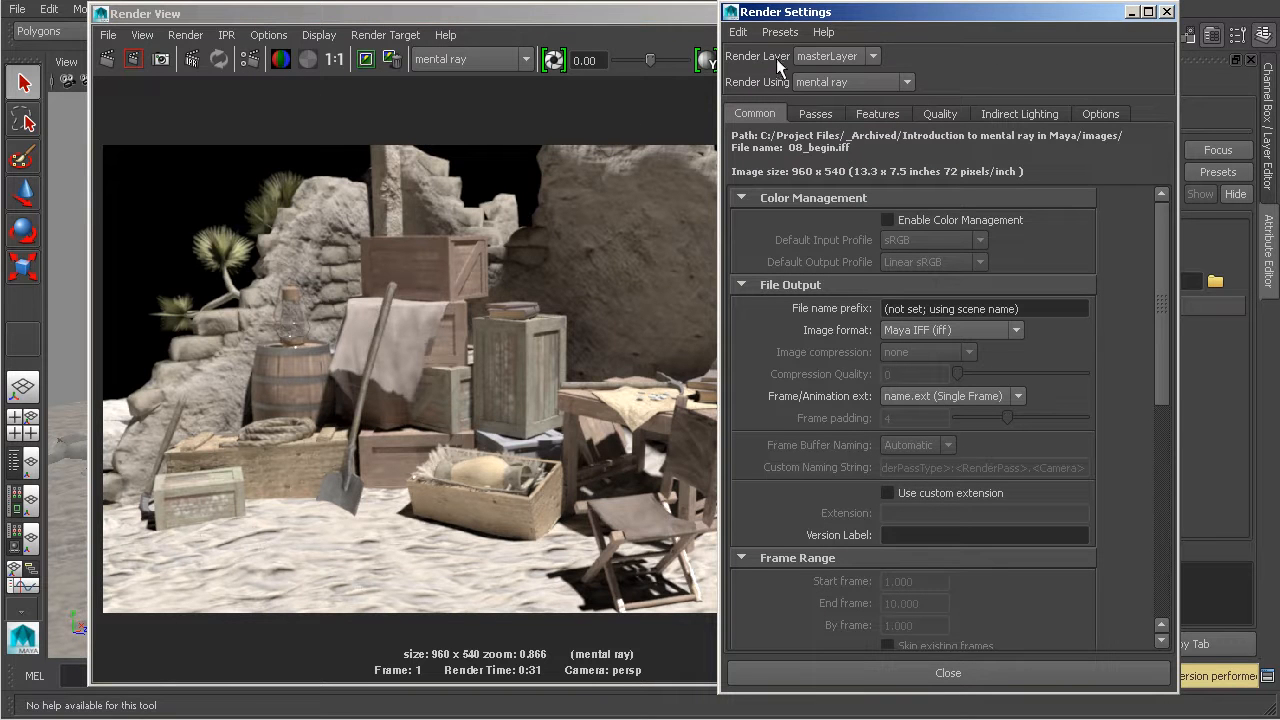
{"action": "left_click_drag", "start_coordinate": [832, 13], "coordinate": [820, 14]}
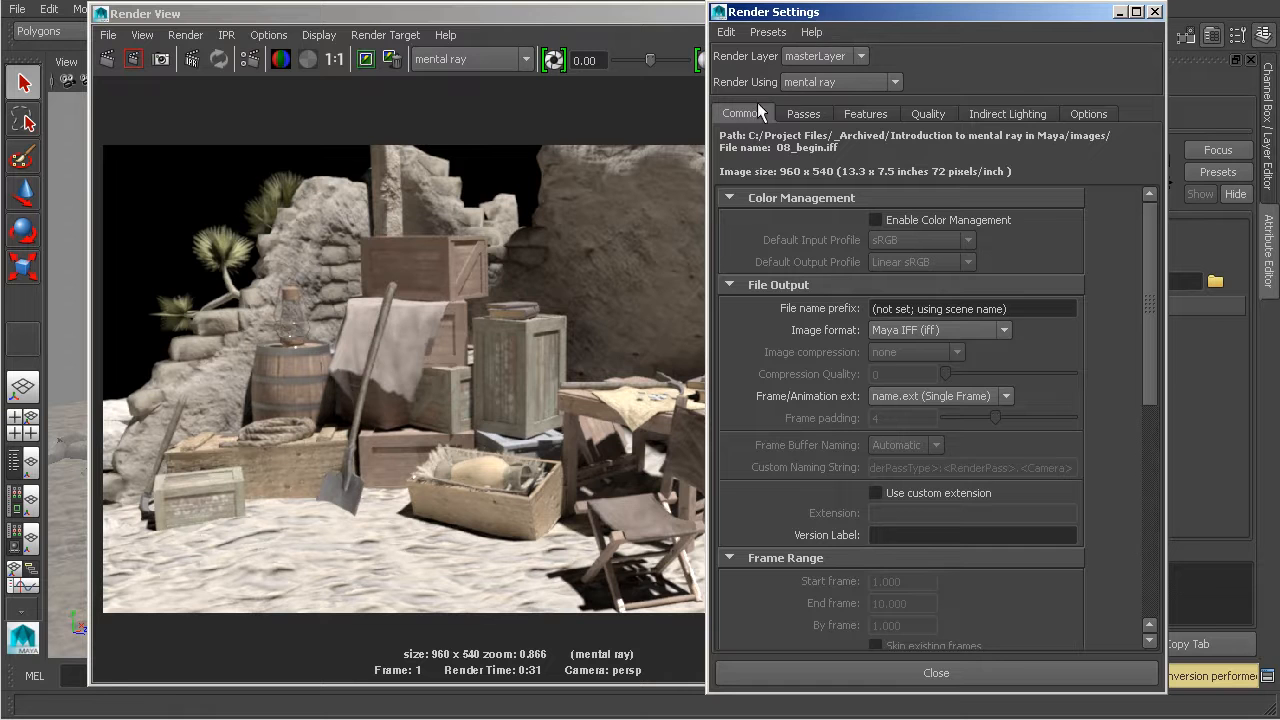
{"action": "left_click", "coordinate": [877, 219]}
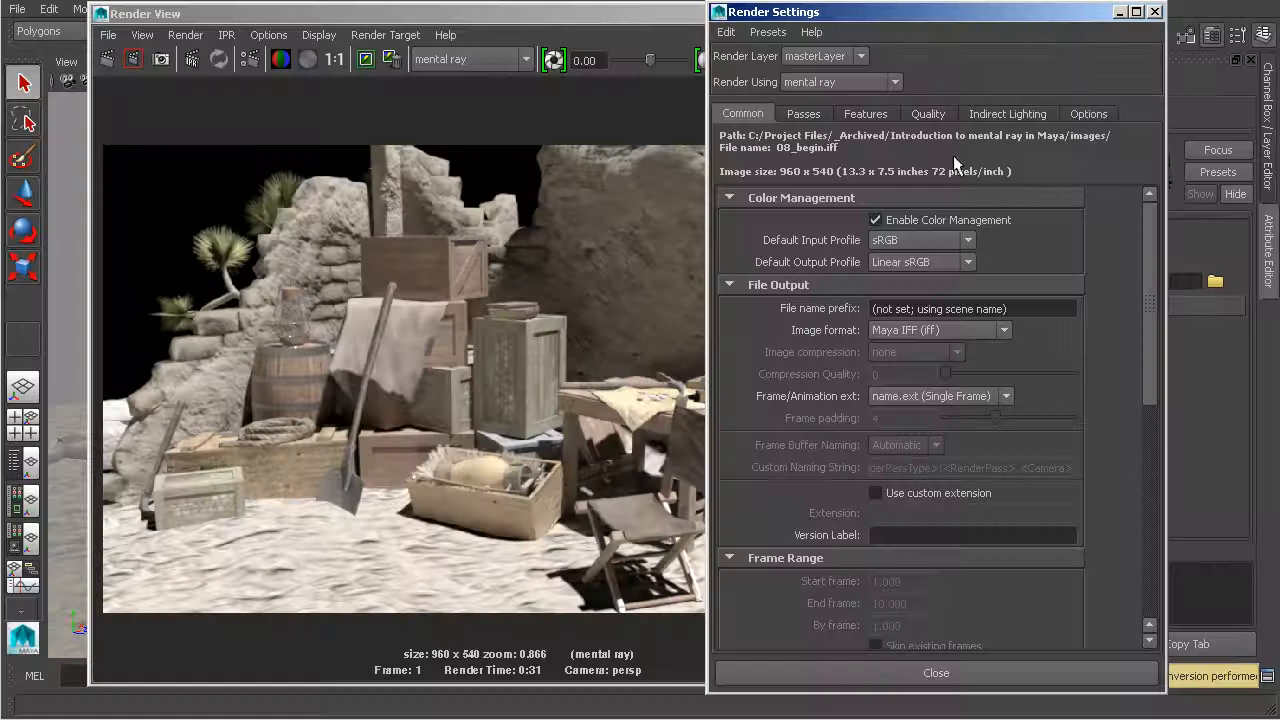
{"action": "left_click", "coordinate": [858, 670]}
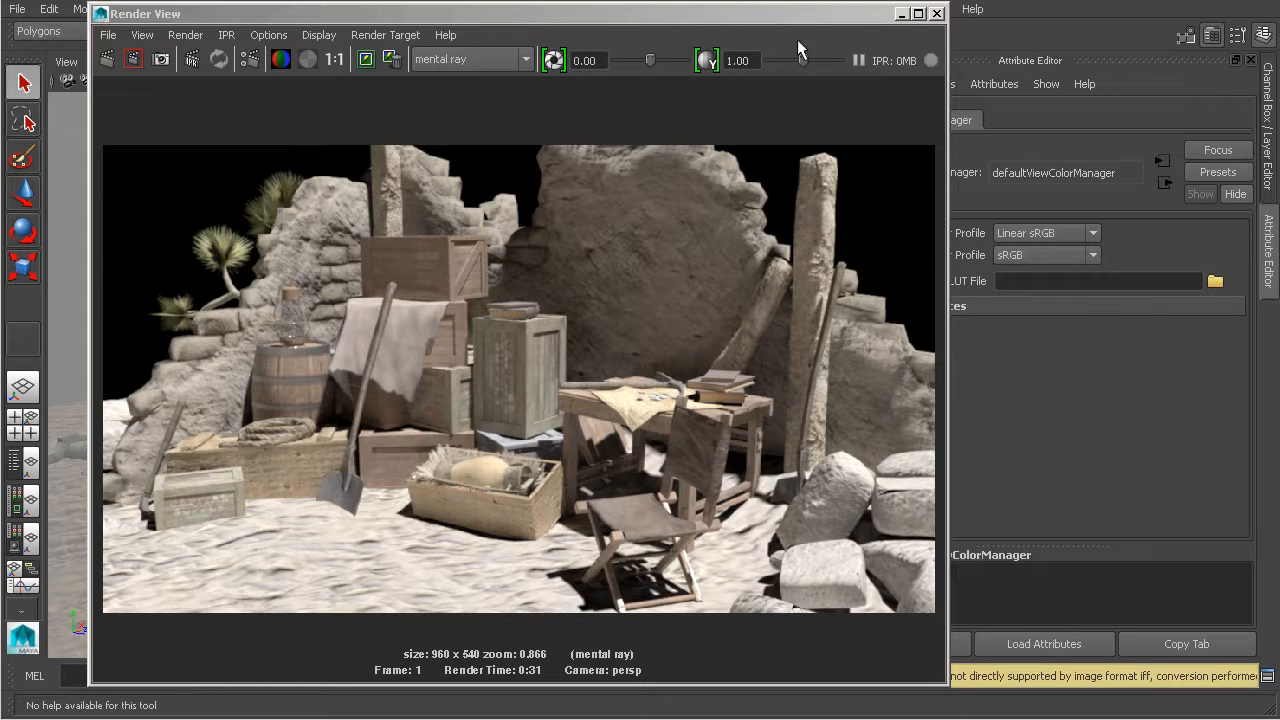
Step: Narrow the Render View window, re-render the frame with mental ray, inspect it up close and show it at actual size
{"action": "left_click_drag", "start_coordinate": [806, 21], "coordinate": [770, 18]}
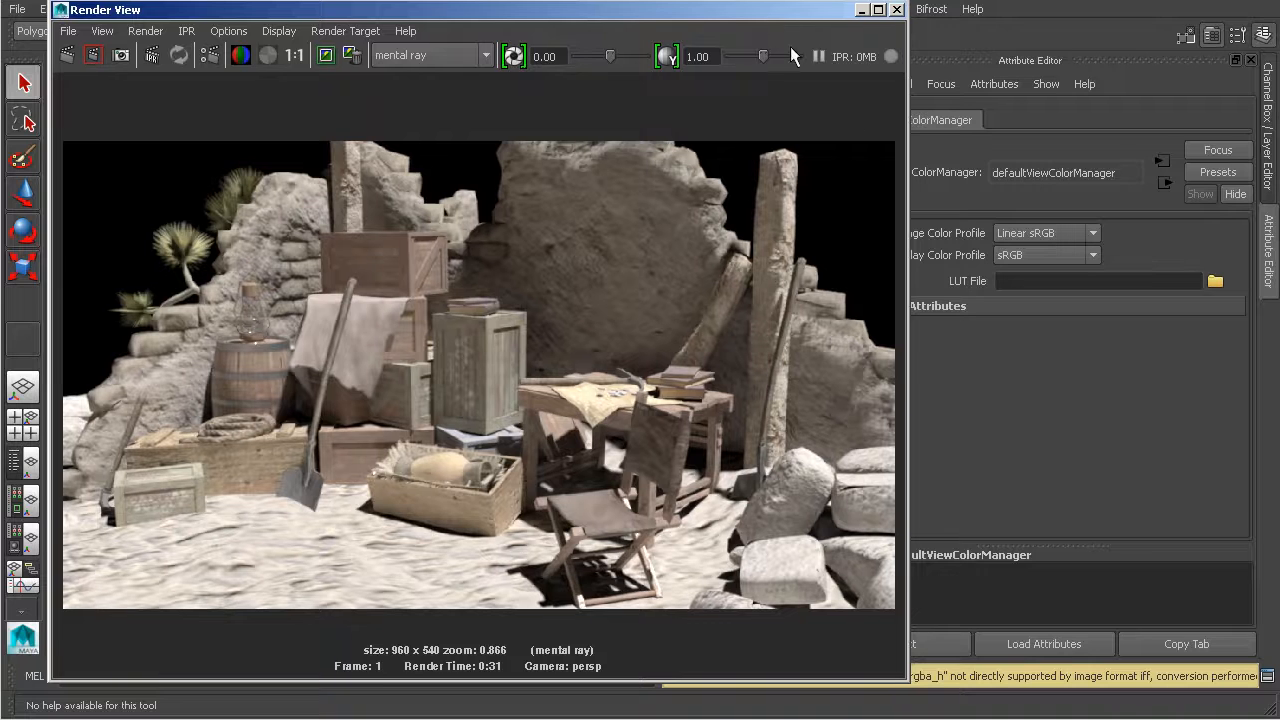
{"action": "left_click_drag", "start_coordinate": [910, 199], "coordinate": [858, 197]}
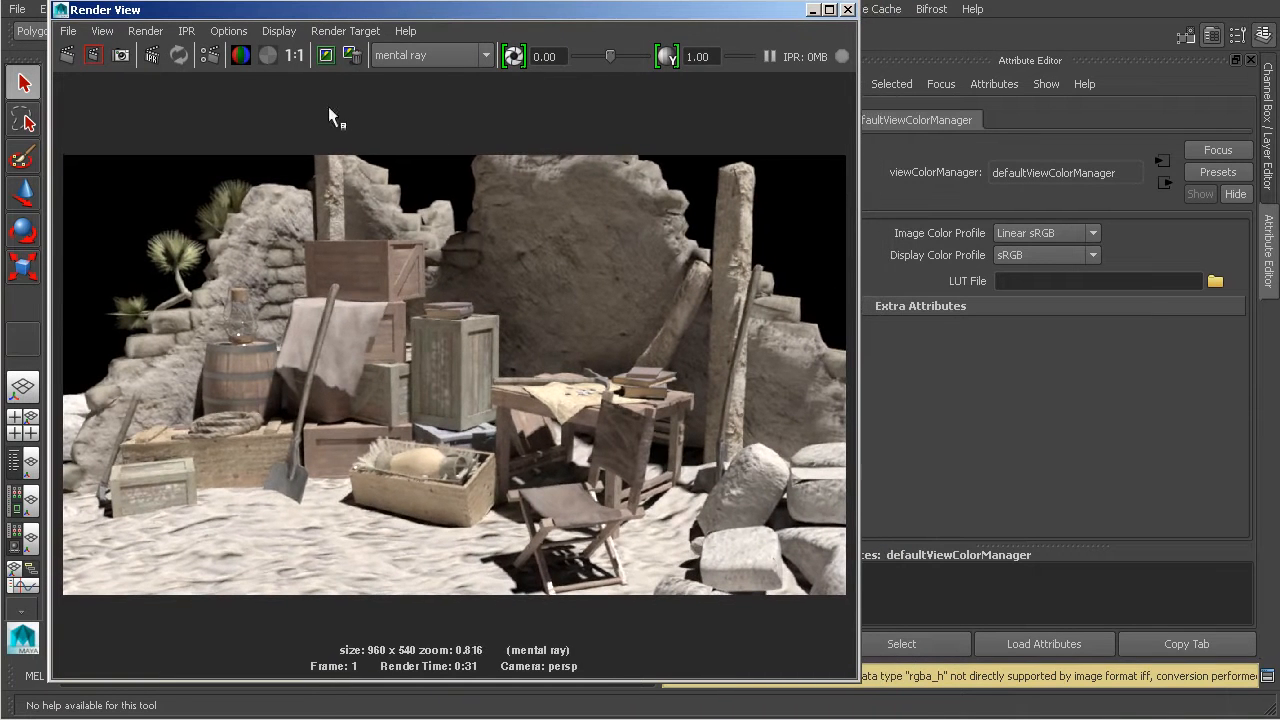
{"action": "left_click", "coordinate": [68, 54]}
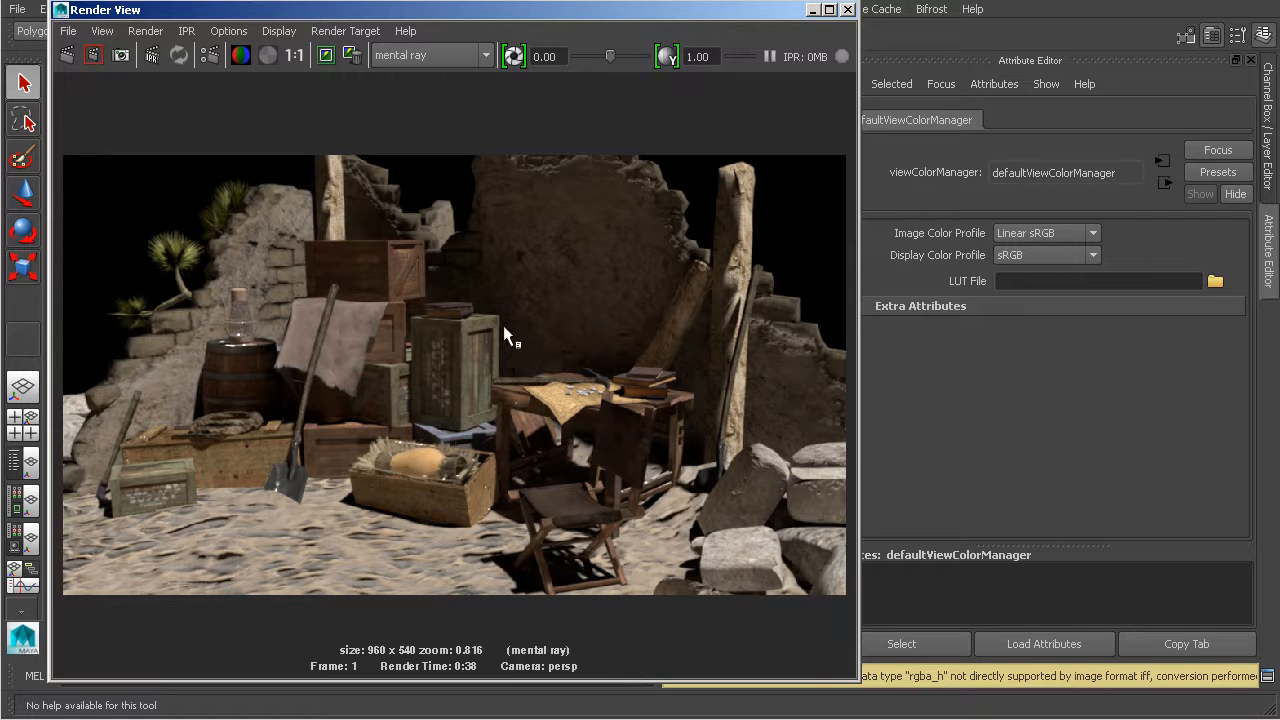
{"action": "scroll", "coordinate": [432, 265], "scroll_direction": "up", "scroll_amount": 5}
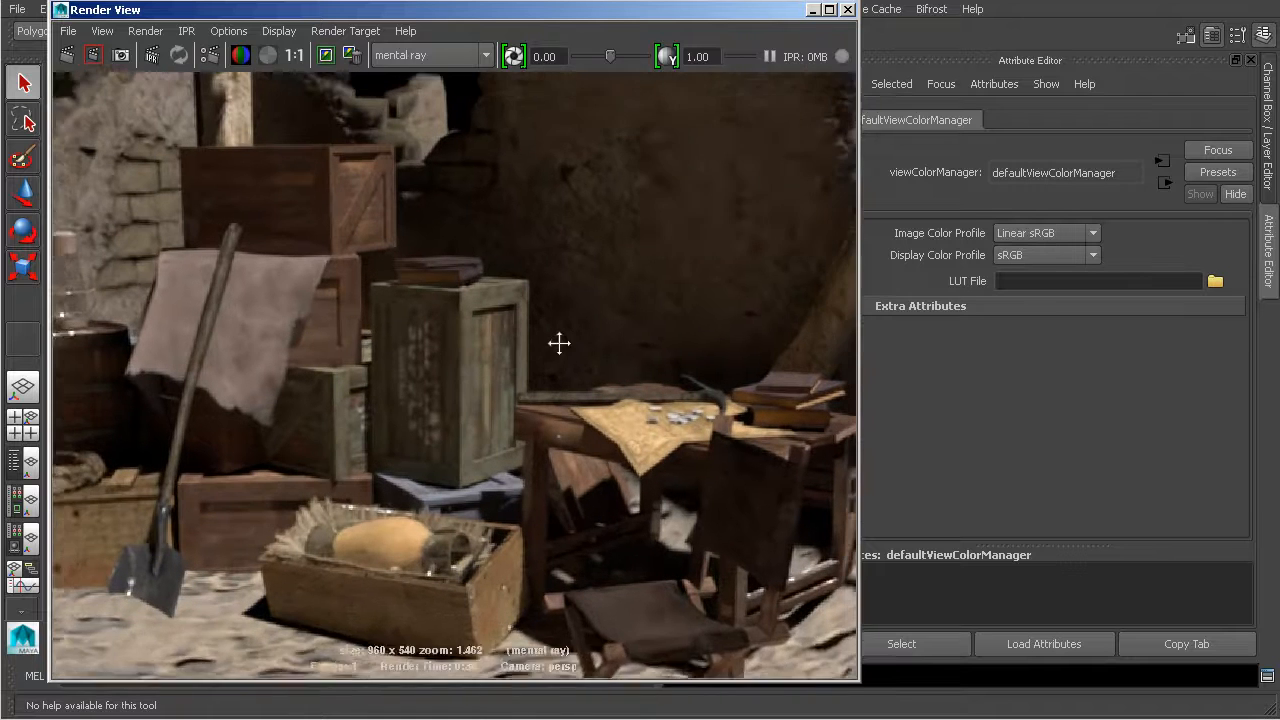
{"action": "middle_click_drag", "start_coordinate": [570, 508], "coordinate": [651, 415], "text": "alt"}
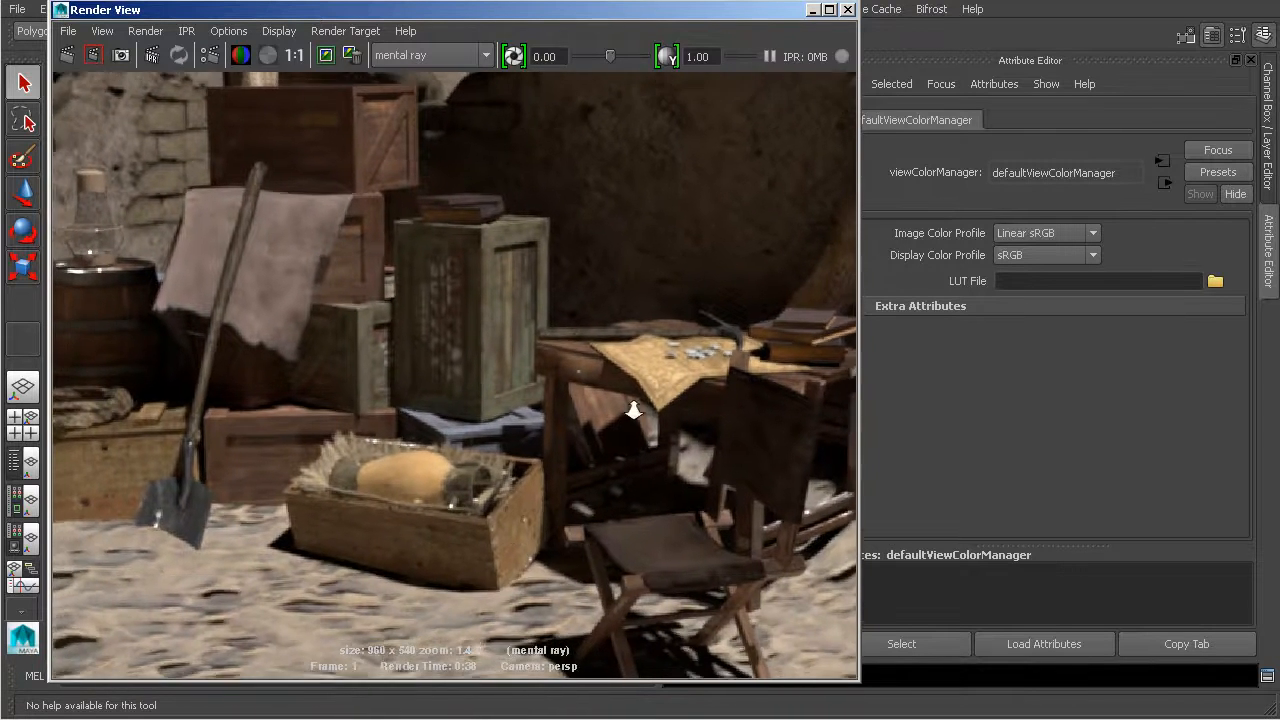
{"action": "right_click_drag", "start_coordinate": [651, 424], "coordinate": [478, 383], "text": "alt"}
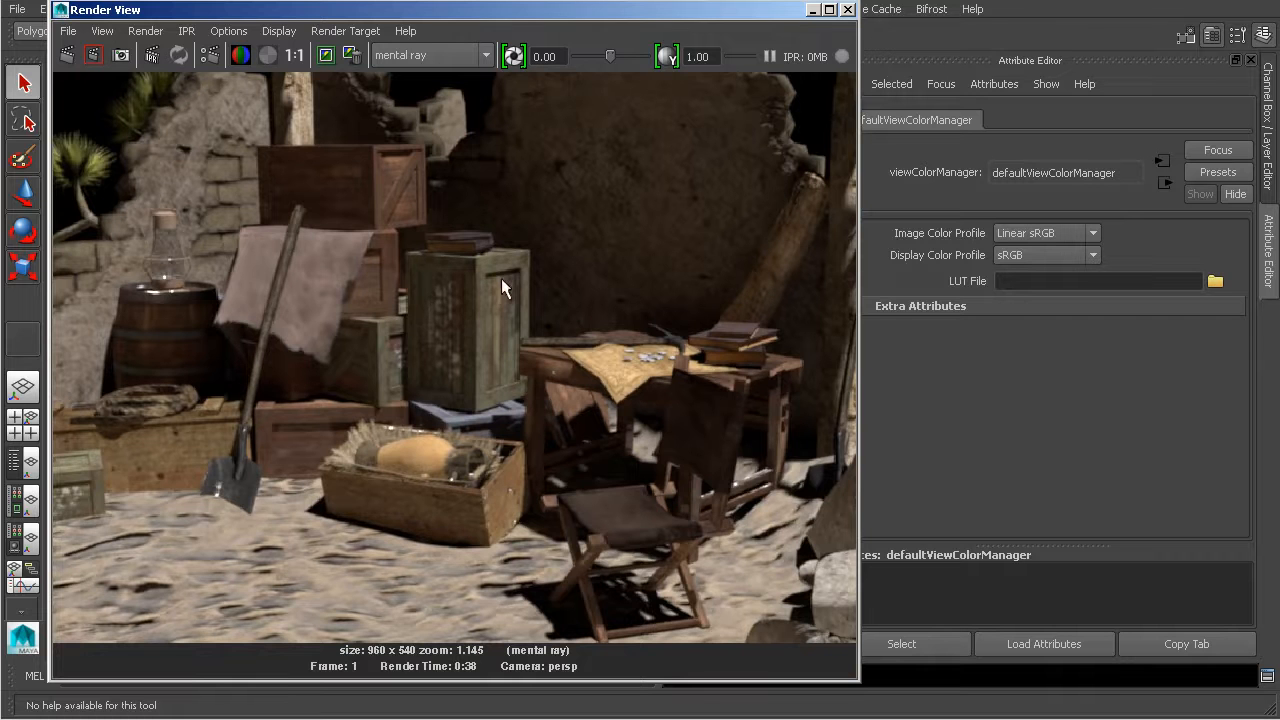
{"action": "left_click", "coordinate": [293, 56]}
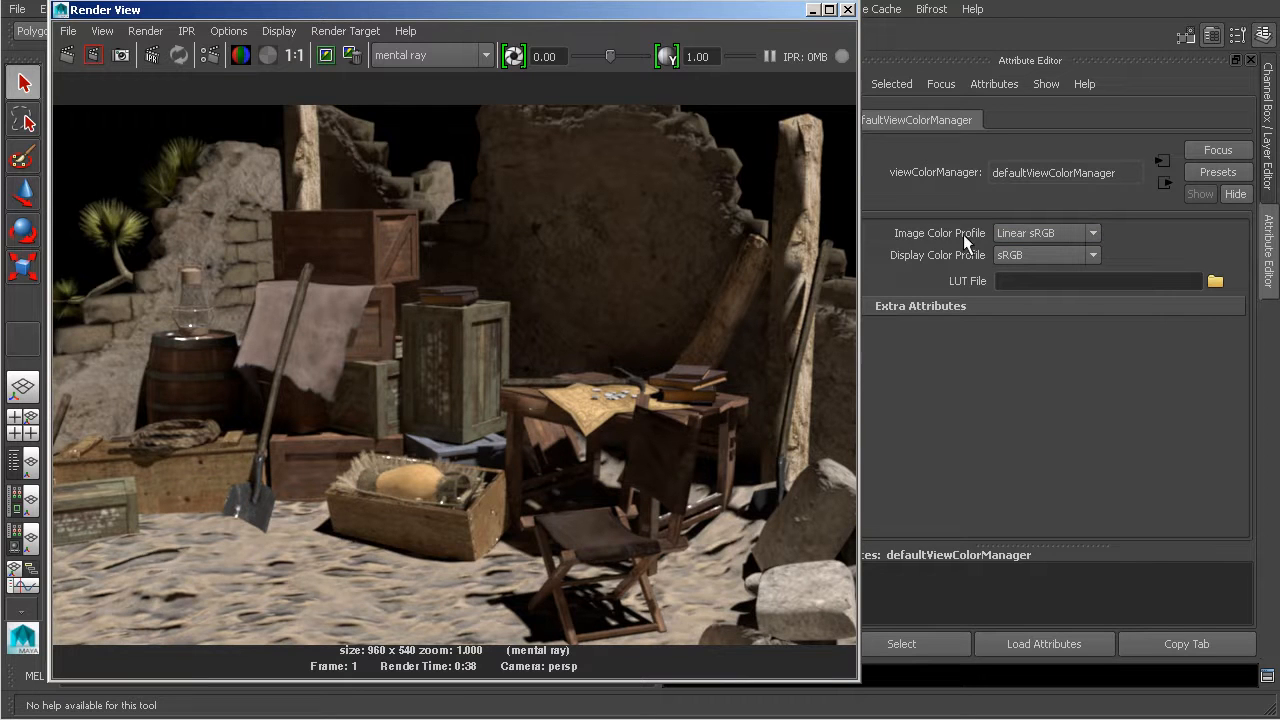
Step: Try sRGB as the Image Color Profile on the new render, and restore Linear sRGB
{"action": "left_click", "coordinate": [996, 234]}
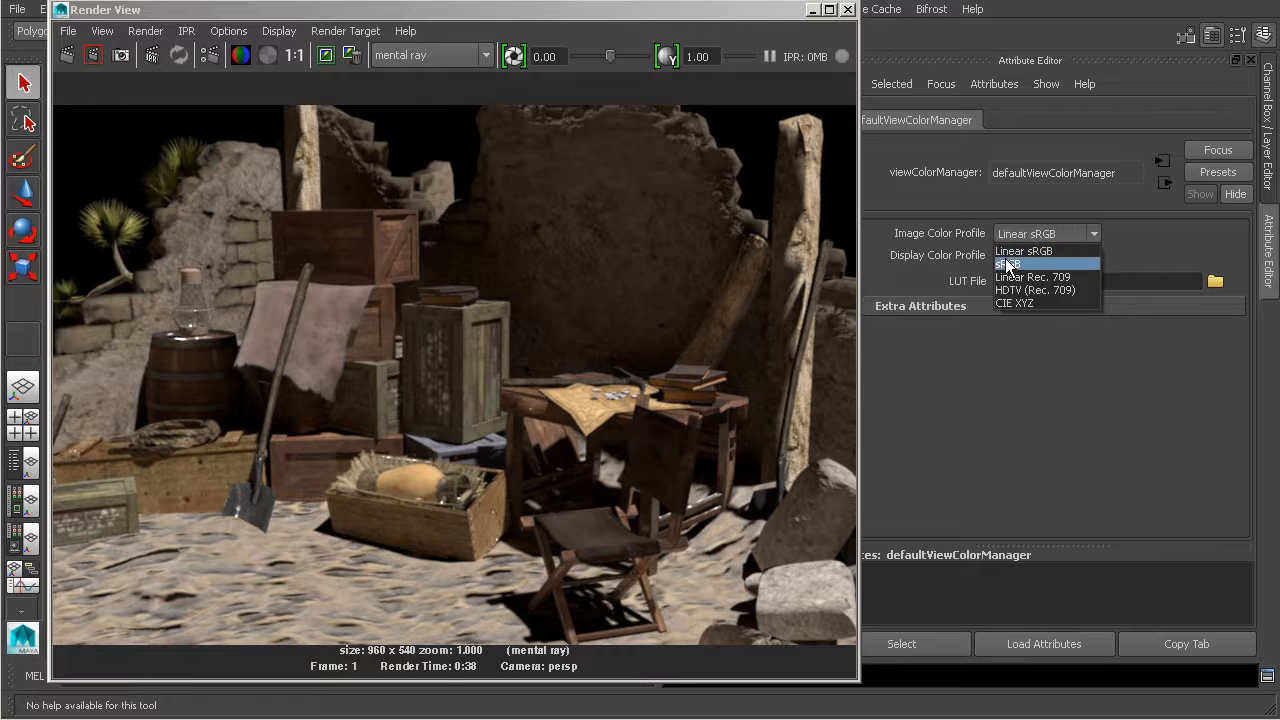
{"action": "left_click", "coordinate": [1007, 264]}
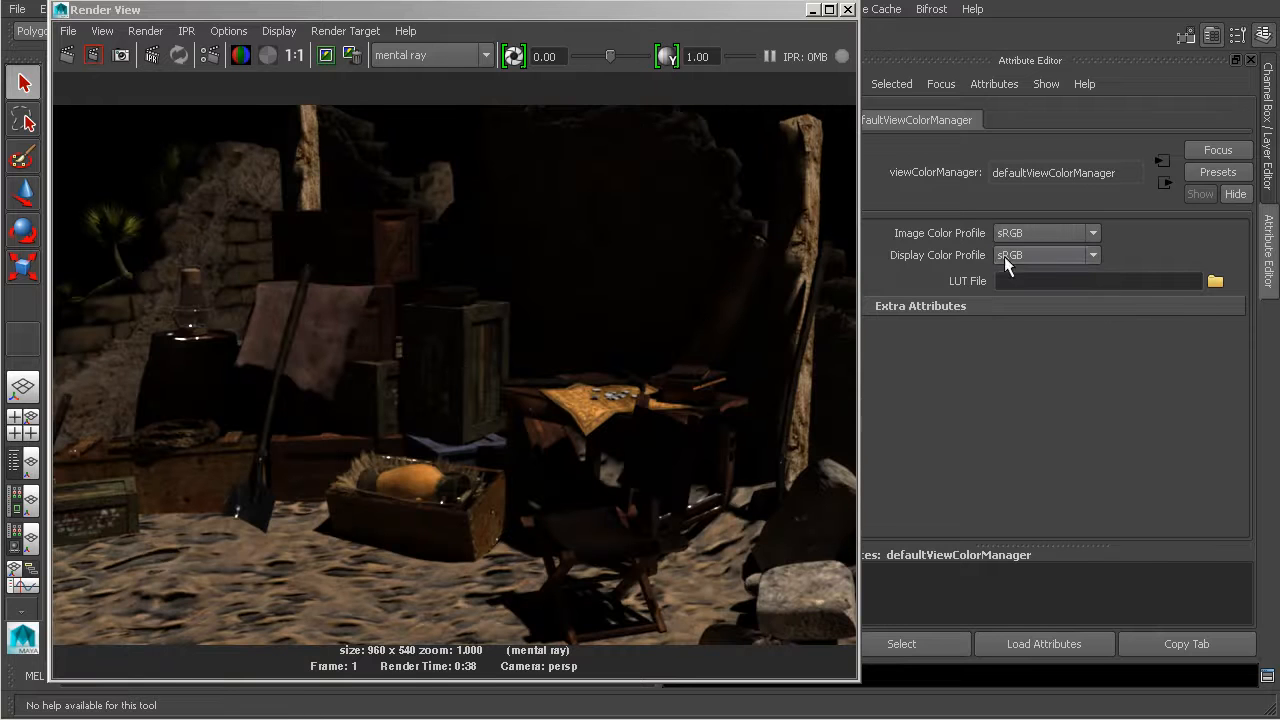
{"action": "left_click", "coordinate": [295, 55]}
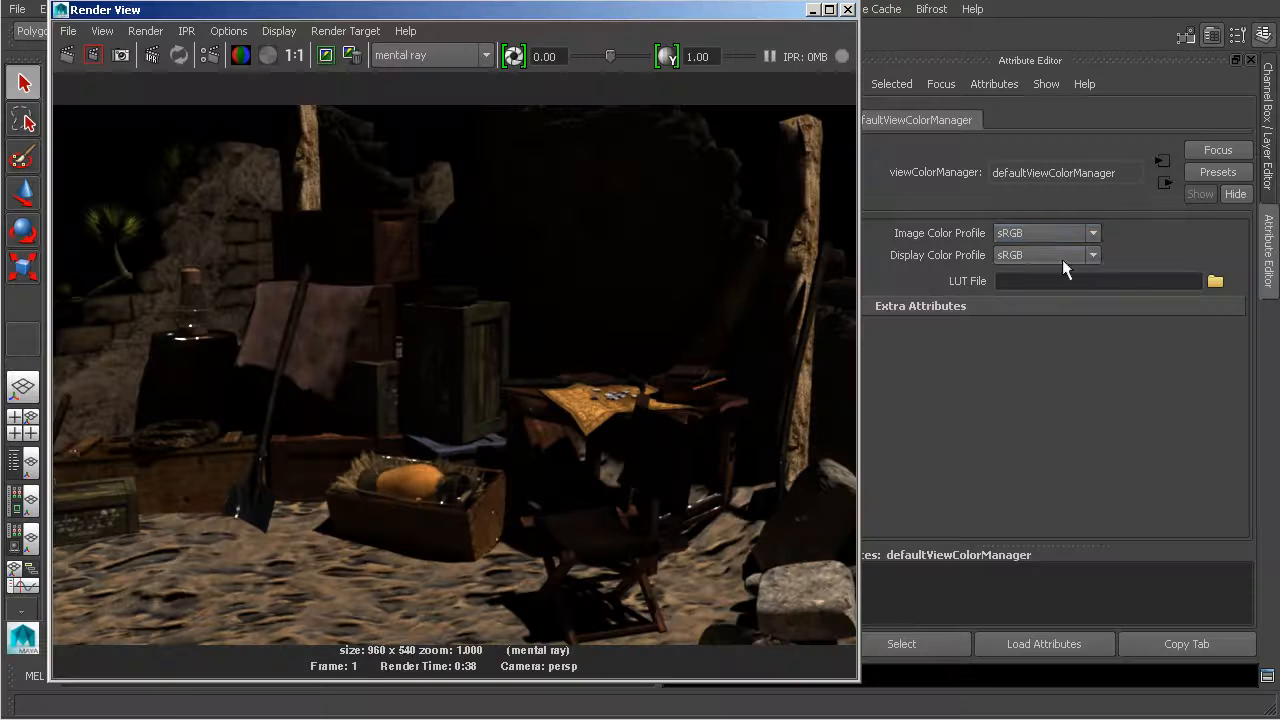
{"action": "left_click", "coordinate": [1012, 234]}
{"action": "left_click", "coordinate": [1020, 252]}
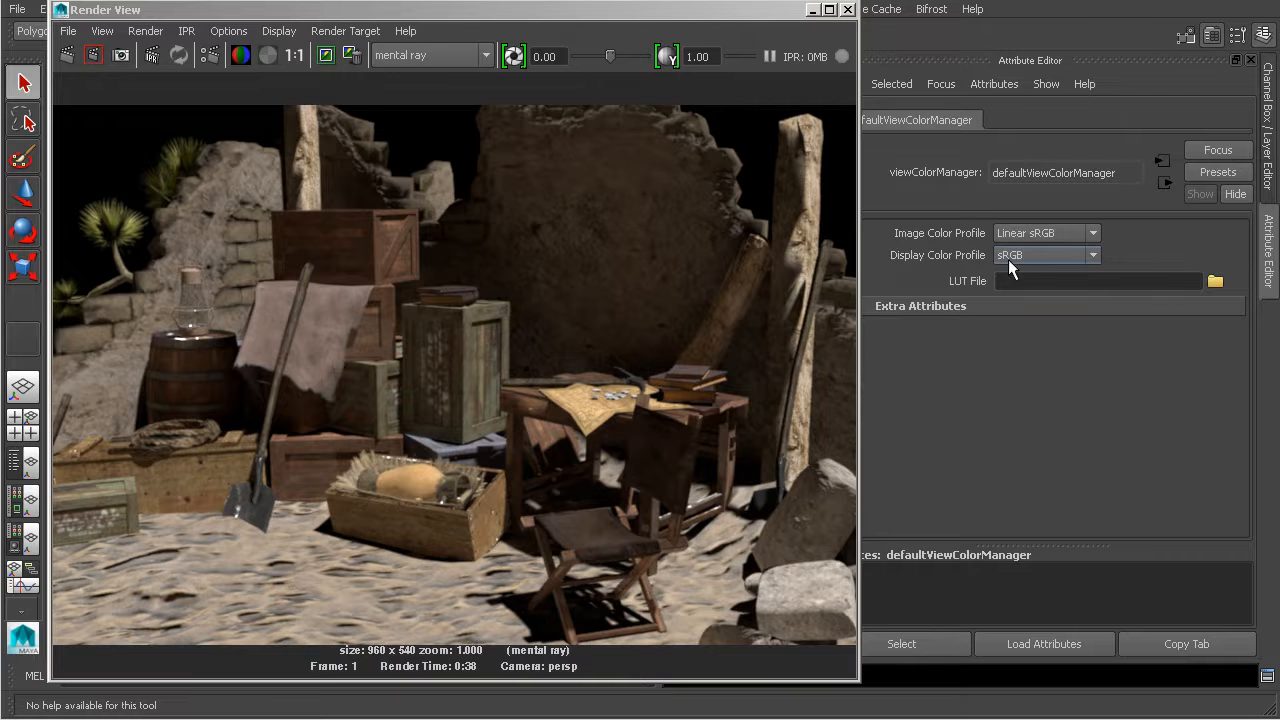
Step: Reopen the Render Settings to review the default input and output color profiles
{"action": "left_click_drag", "start_coordinate": [626, 20], "coordinate": [636, 20]}
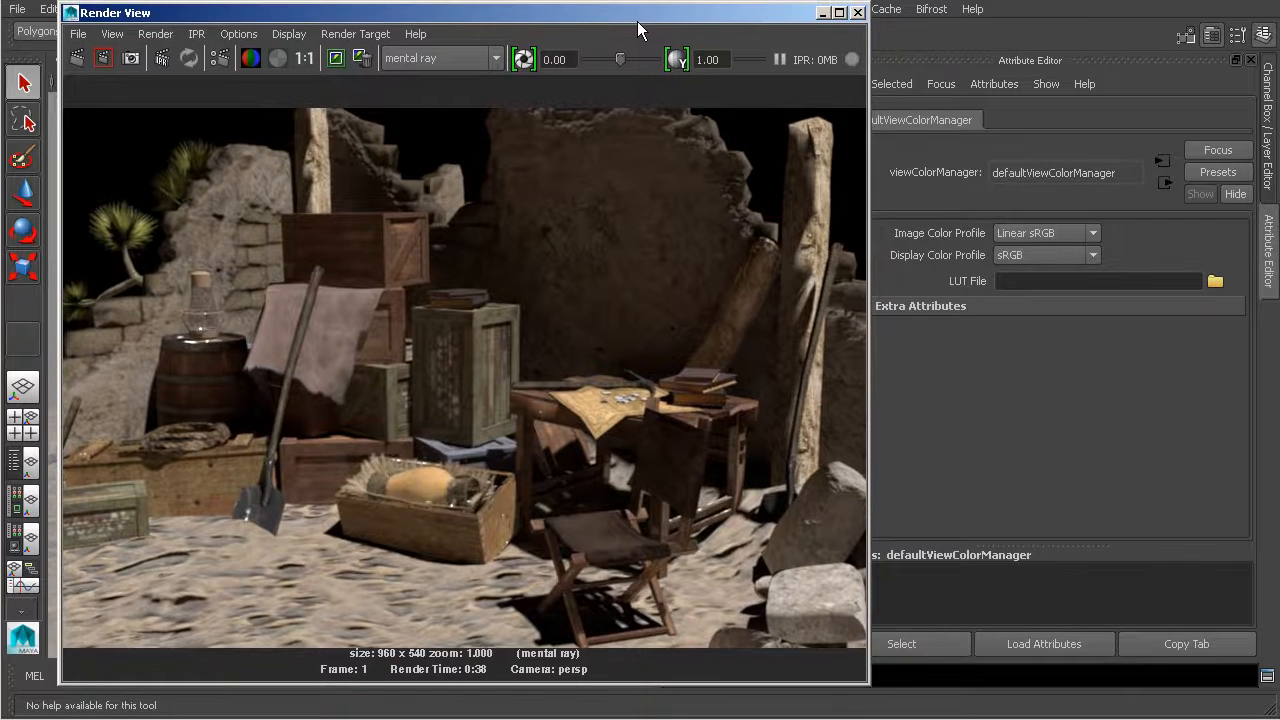
{"action": "left_click", "coordinate": [220, 58]}
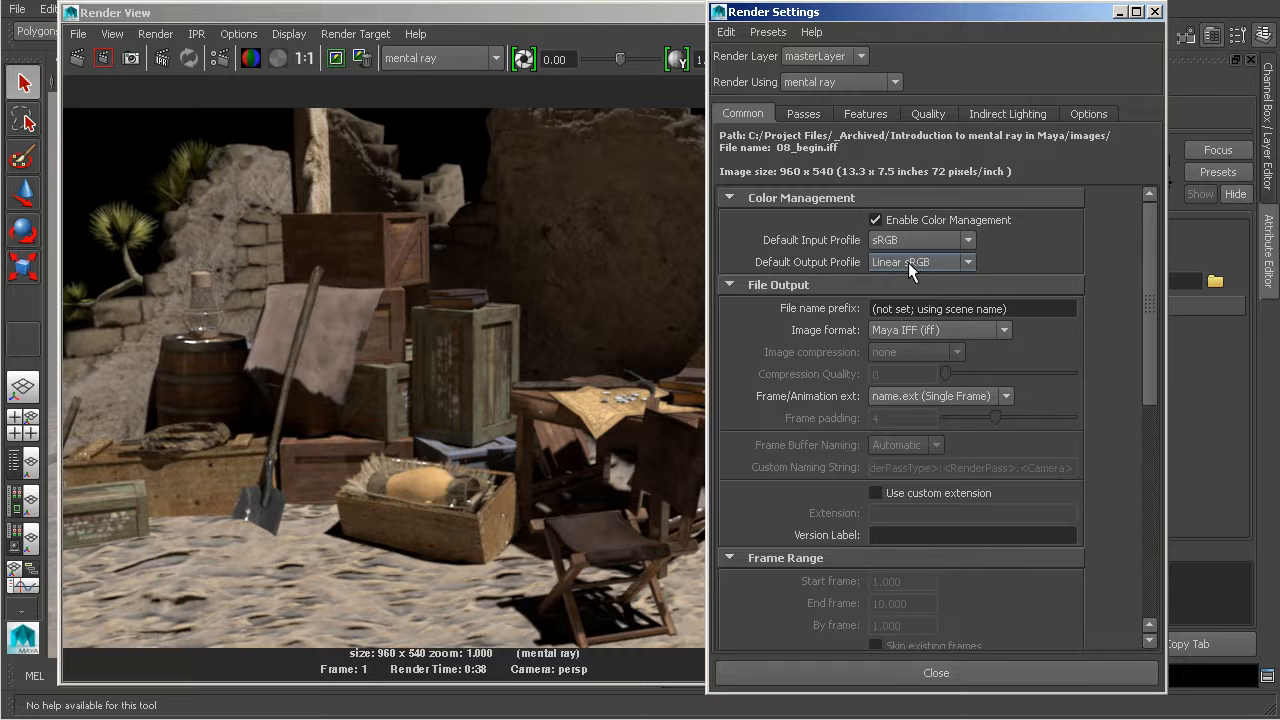
Step: Move the Render Settings window aside and review the available output image formats, keeping Maya IFF (iff)
{"action": "left_click_drag", "start_coordinate": [924, 18], "coordinate": [695, 20]}
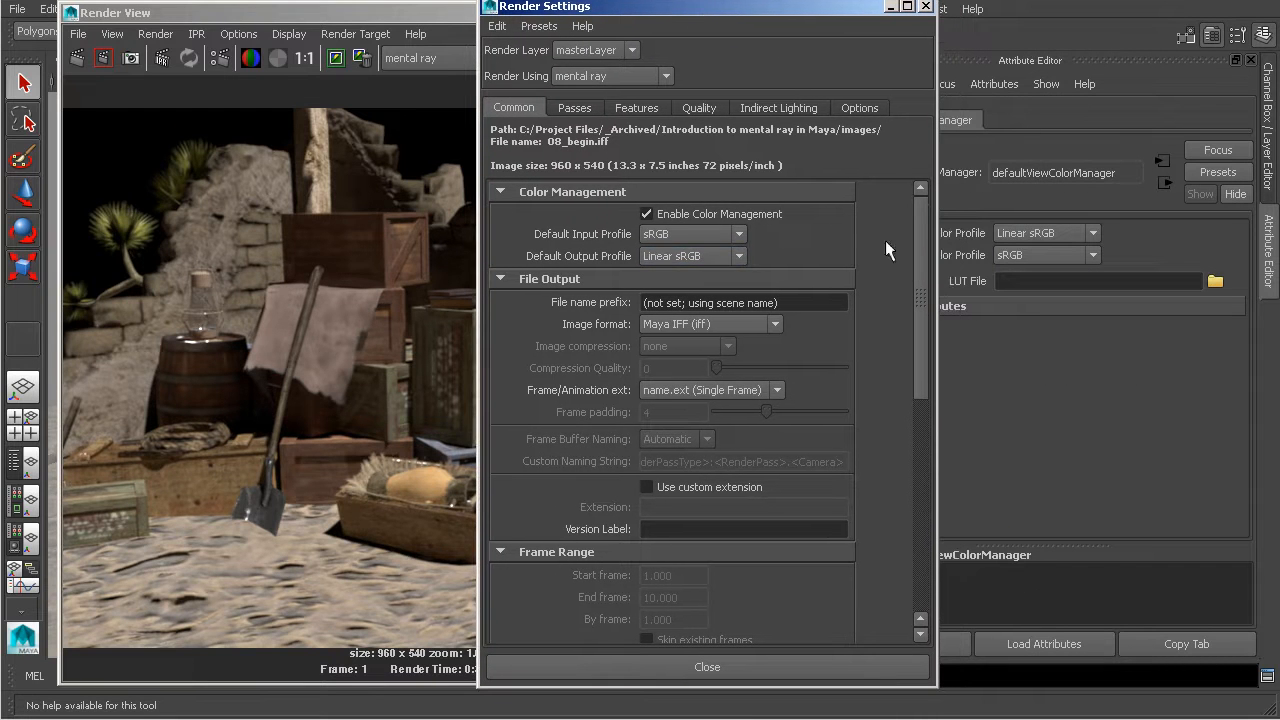
{"action": "left_click_drag", "start_coordinate": [868, 14], "coordinate": [806, 18]}
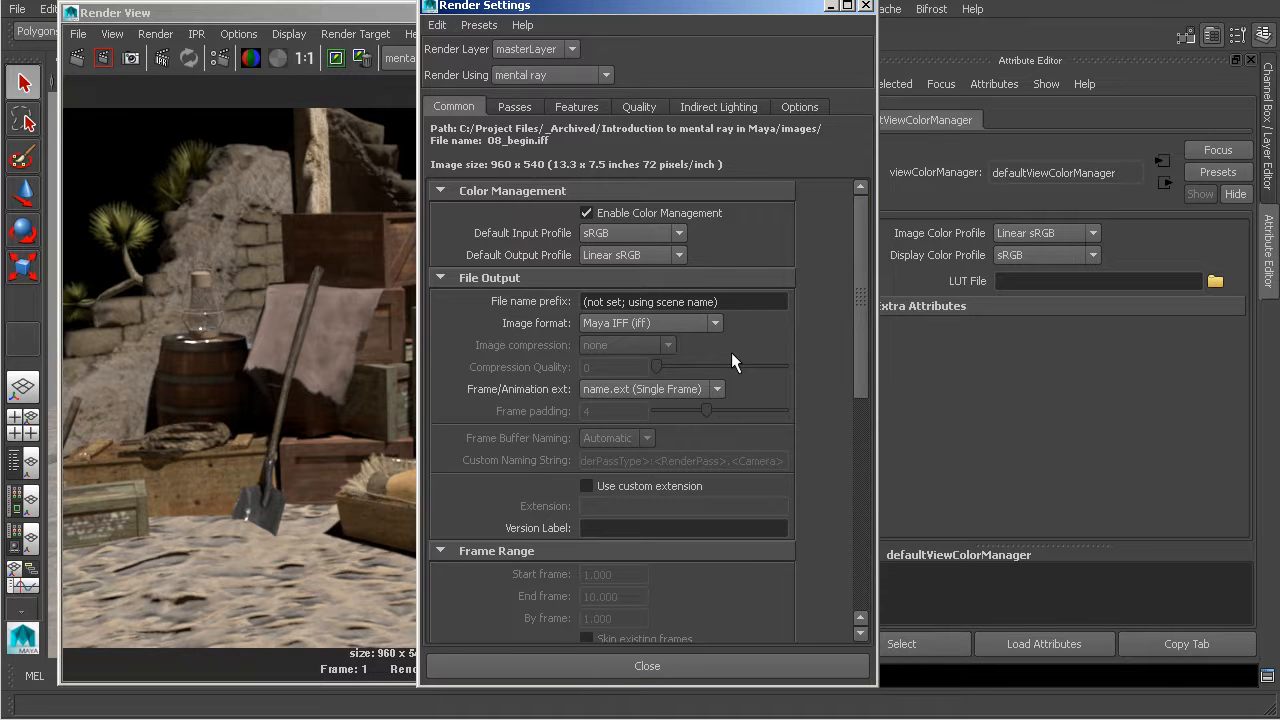
{"action": "left_click", "coordinate": [716, 324]}
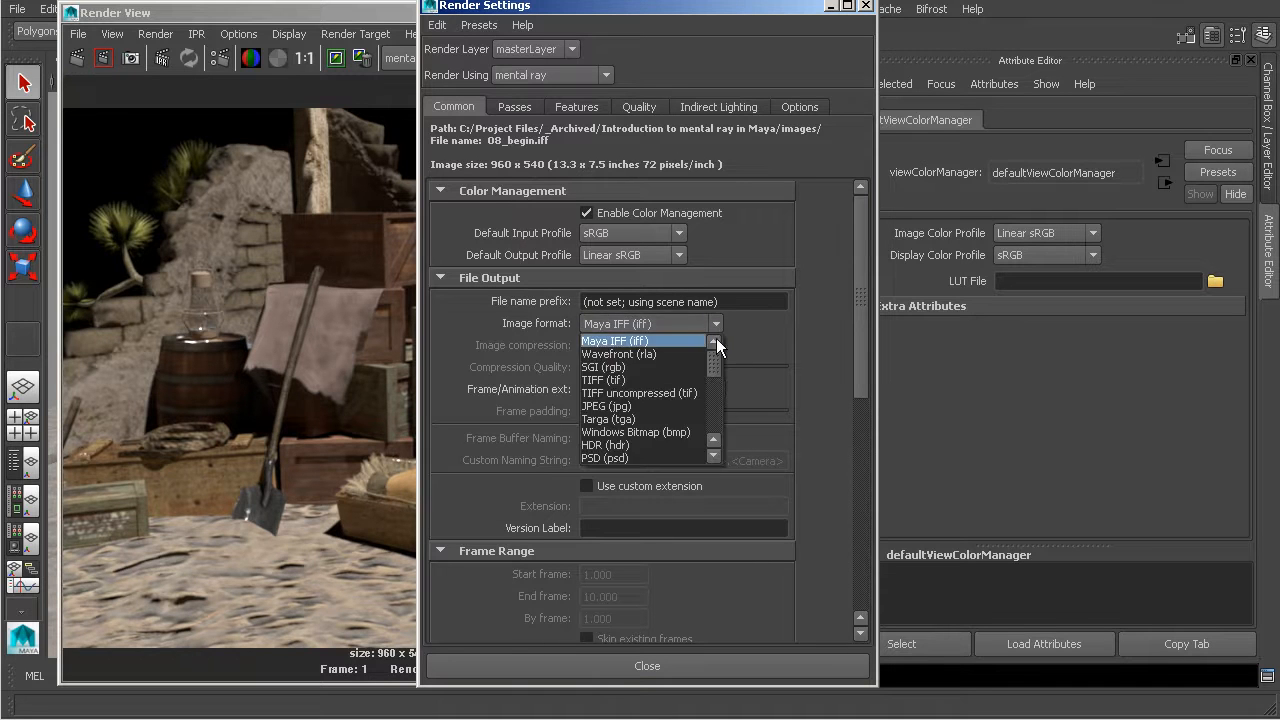
{"action": "mouse_move", "coordinate": [715, 357]}
{"action": "left_mouse_down"}
{"action": "mouse_move", "coordinate": [716, 398]}
{"action": "mouse_move", "coordinate": [720, 360]}
{"action": "left_mouse_up"}
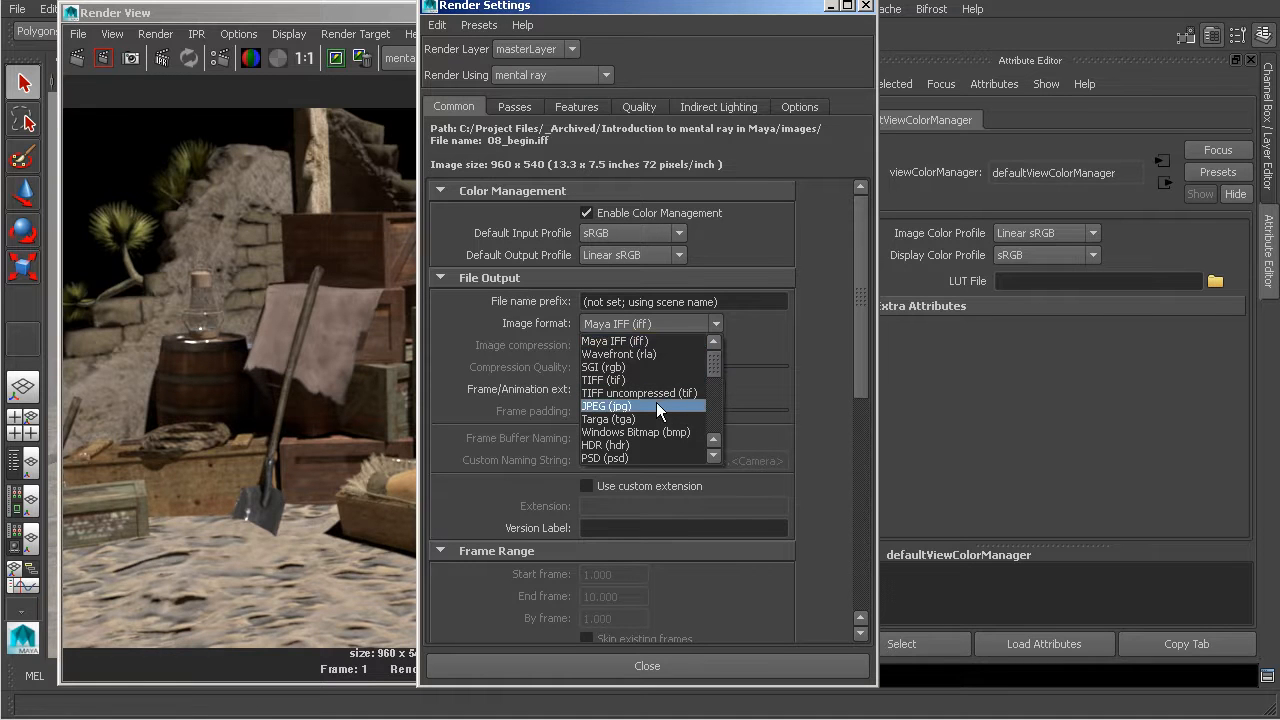
{"action": "left_click_drag", "start_coordinate": [713, 365], "coordinate": [716, 382]}
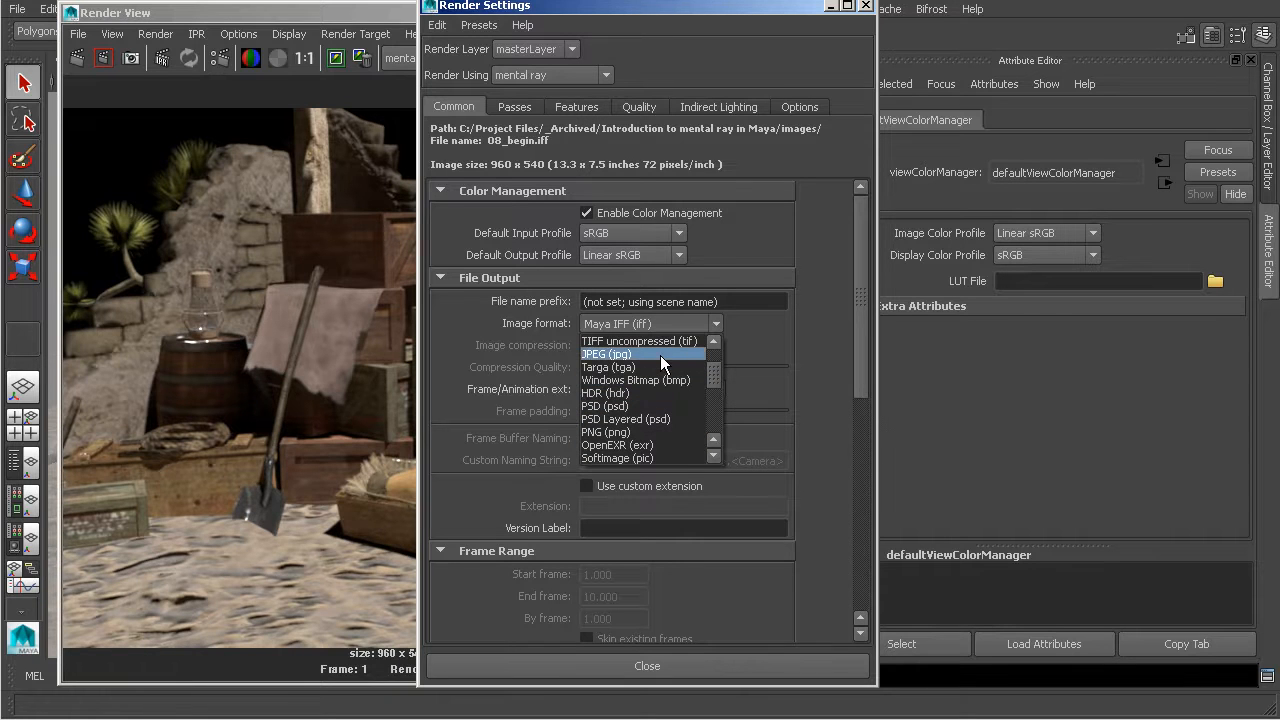
{"action": "left_click", "coordinate": [793, 343]}
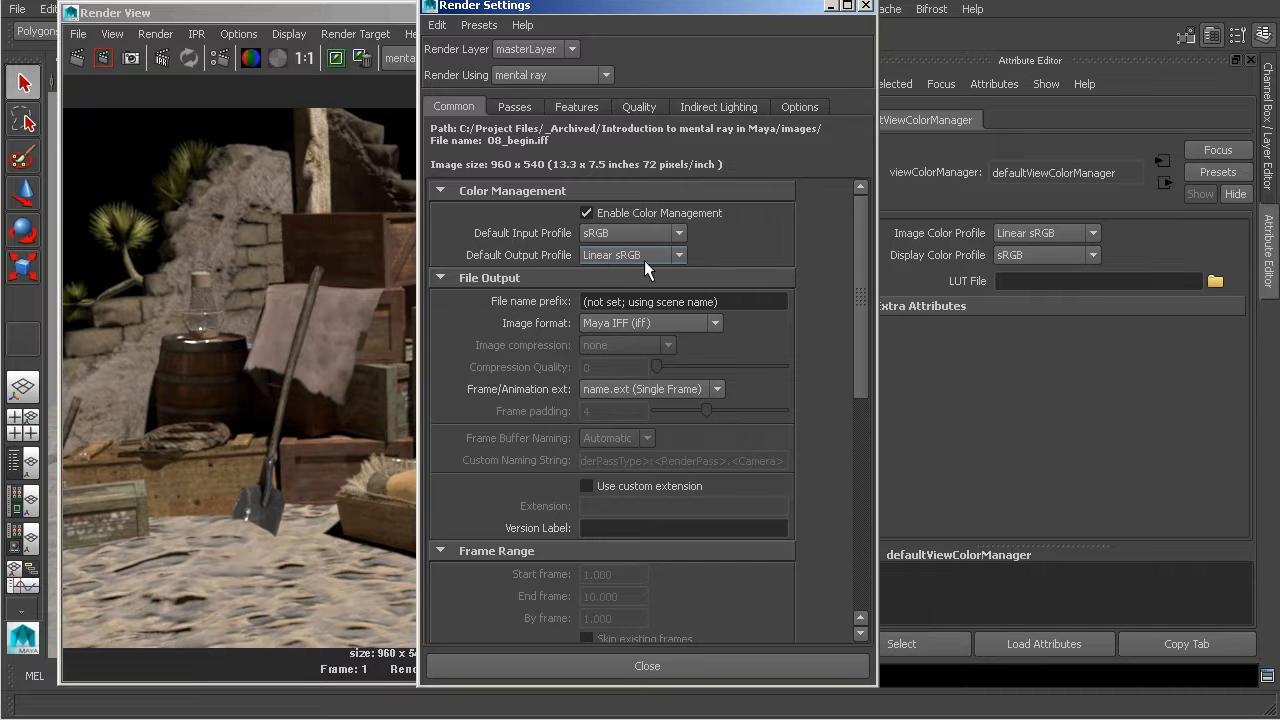
Step: Set the Default Output Profile to sRGB in the Render Settings and close them
{"action": "left_click_drag", "start_coordinate": [629, 9], "coordinate": [742, 18]}
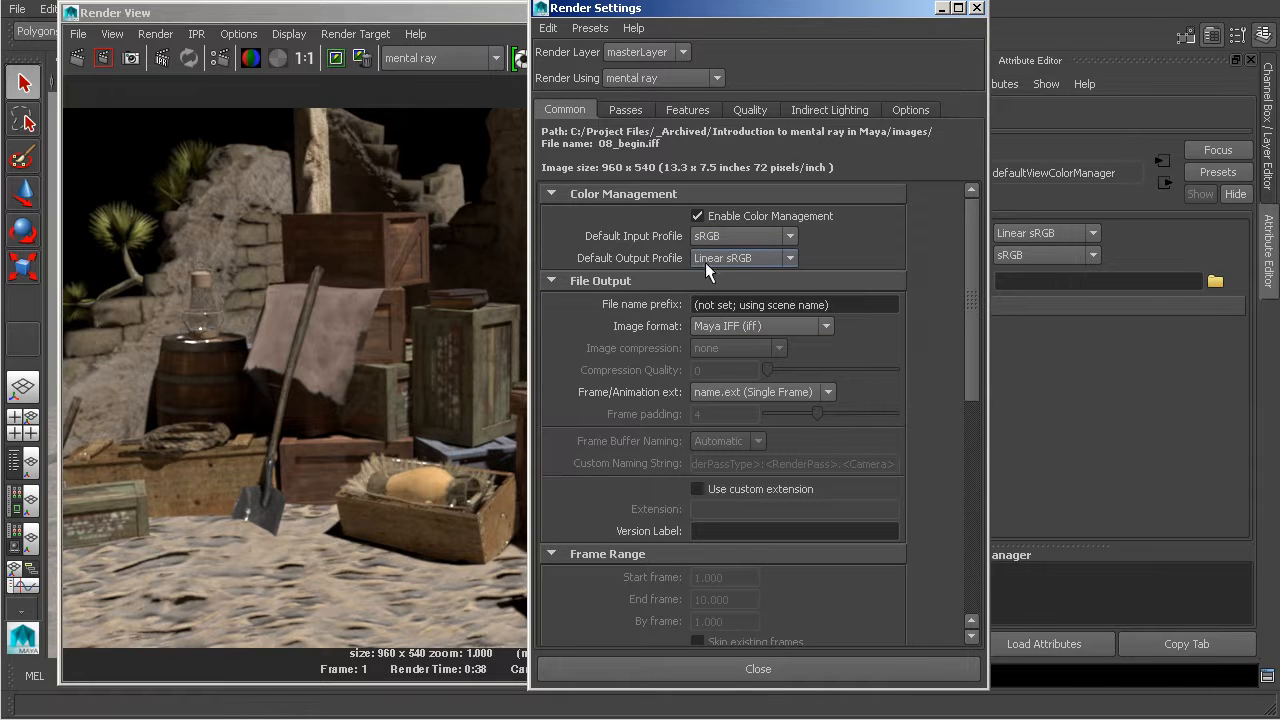
{"action": "left_click", "coordinate": [729, 259]}
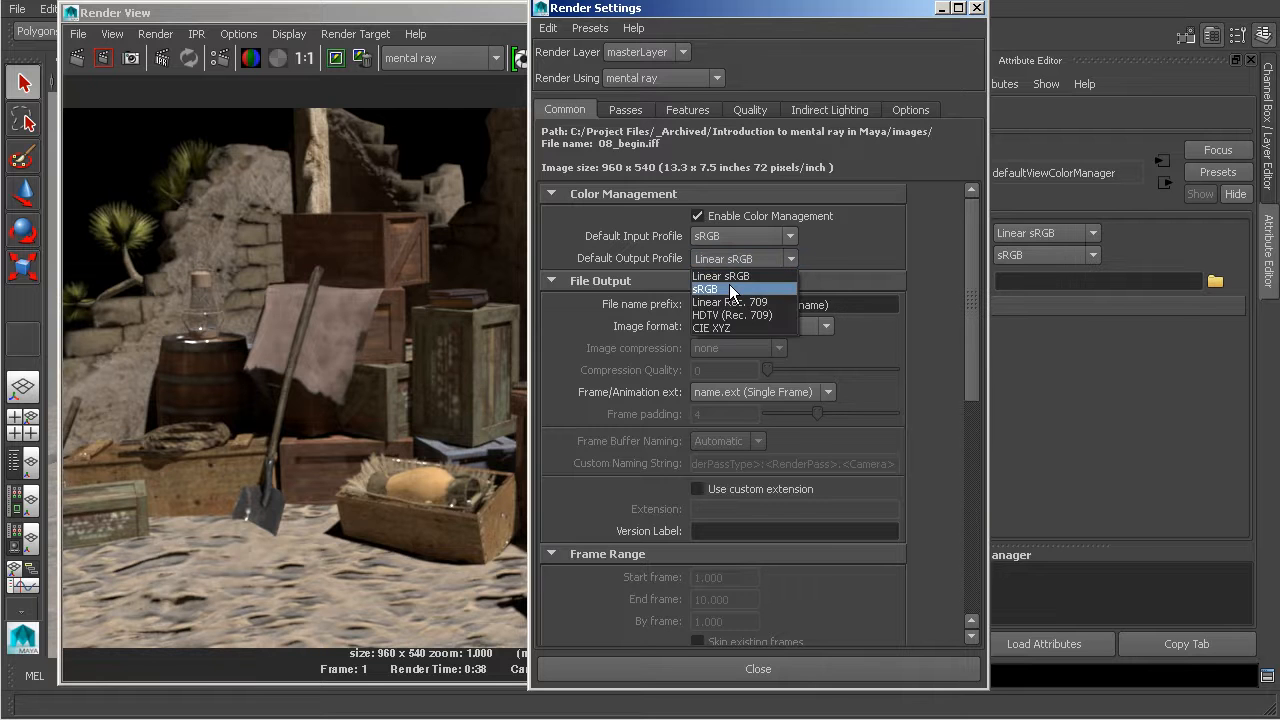
{"action": "left_click", "coordinate": [729, 289]}
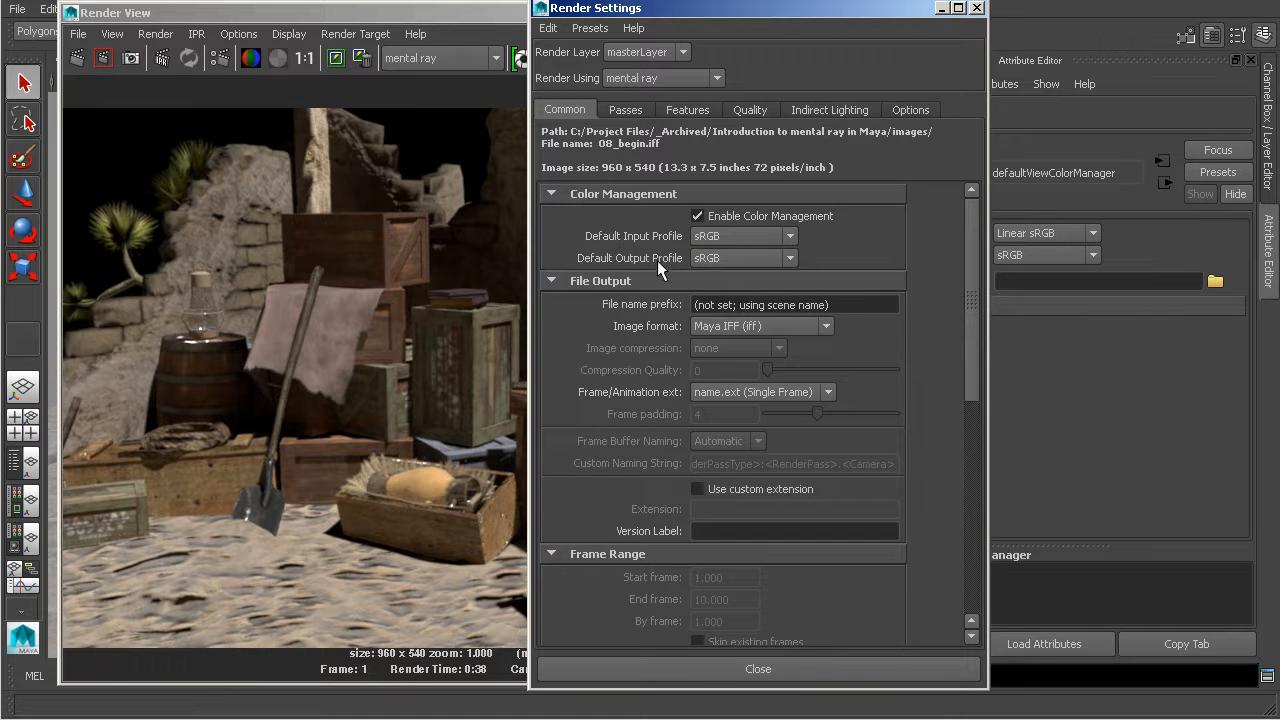
{"action": "left_click", "coordinate": [745, 667]}
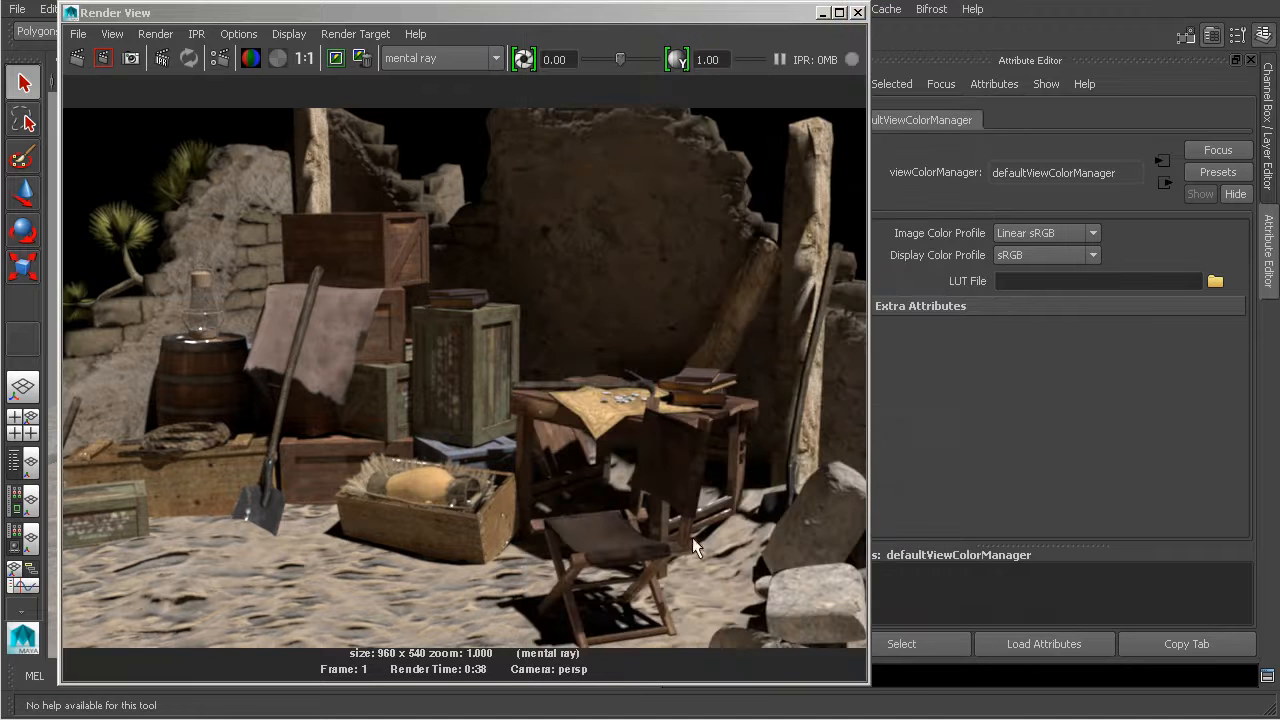
Step: Keep the current image in the Render View and re-render the frame with mental ray
{"action": "left_click", "coordinate": [335, 59]}
{"action": "left_click", "coordinate": [77, 58]}
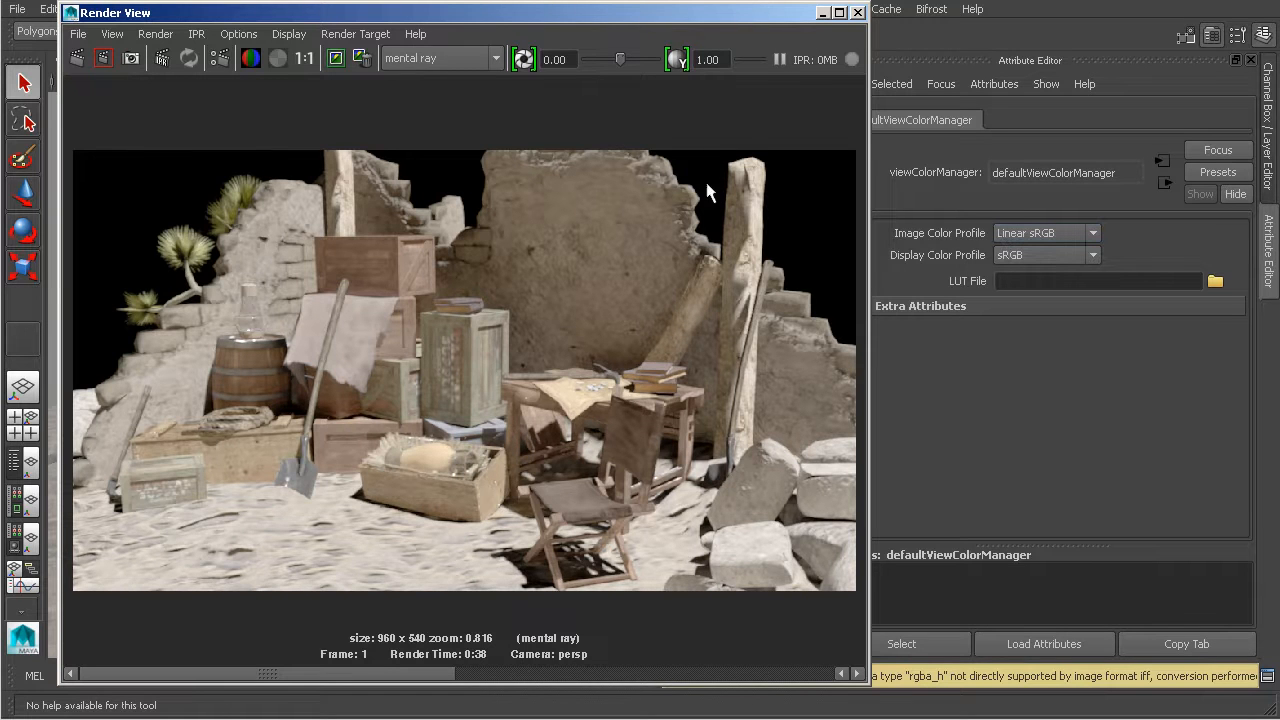
Step: Check the default output profile in the Render Settings, and set the Render View's Image Color Profile to sRGB to match it
{"action": "left_click", "coordinate": [225, 59]}
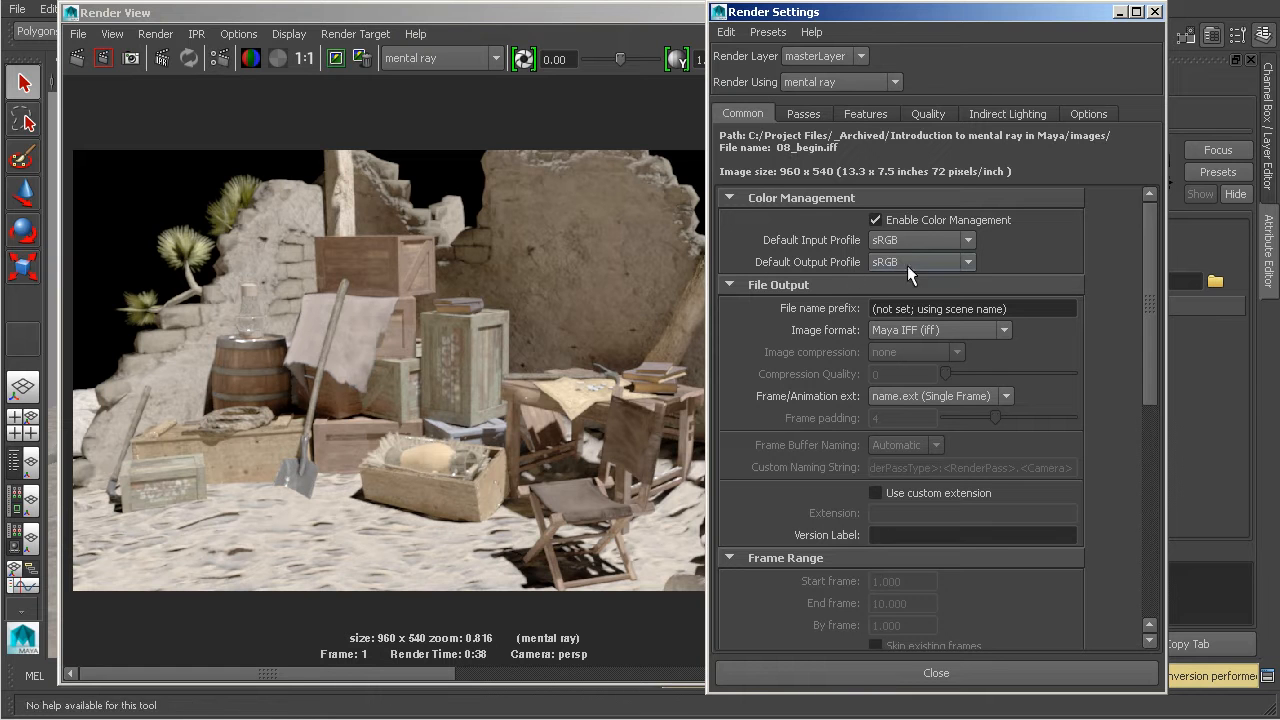
{"action": "left_click", "coordinate": [1155, 12]}
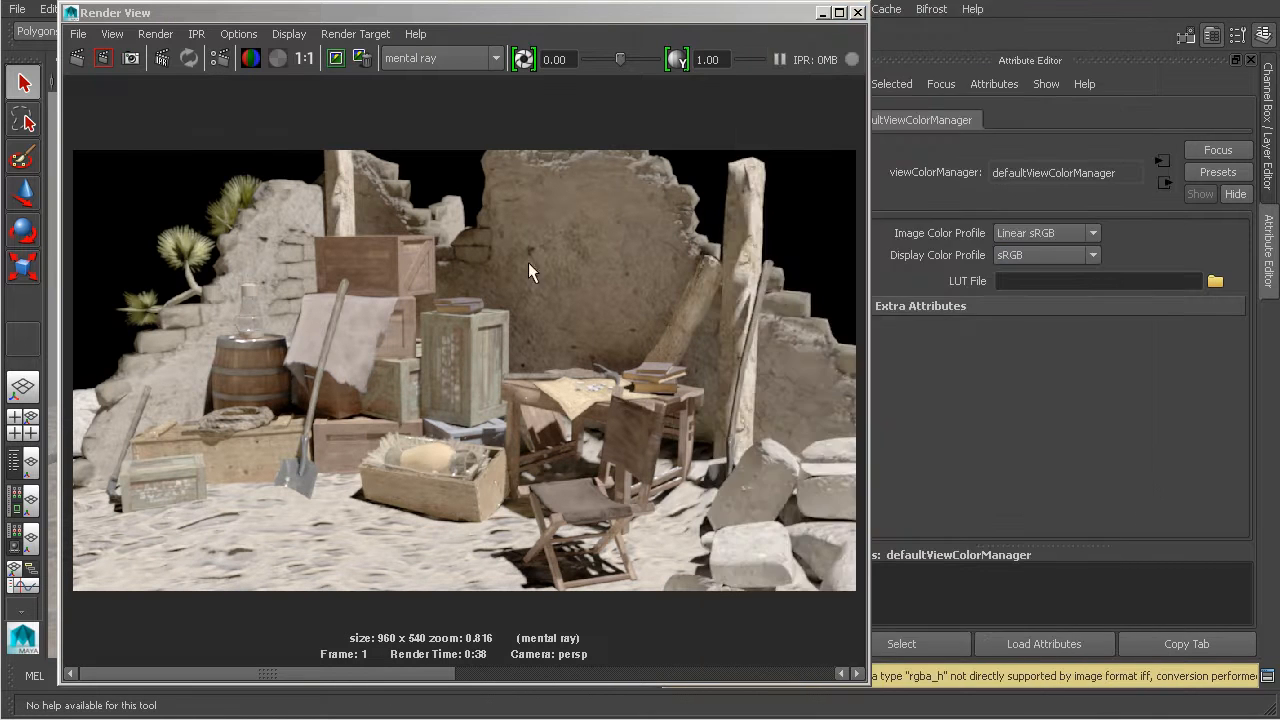
{"action": "left_click", "coordinate": [1010, 234]}
{"action": "left_click", "coordinate": [1020, 262]}
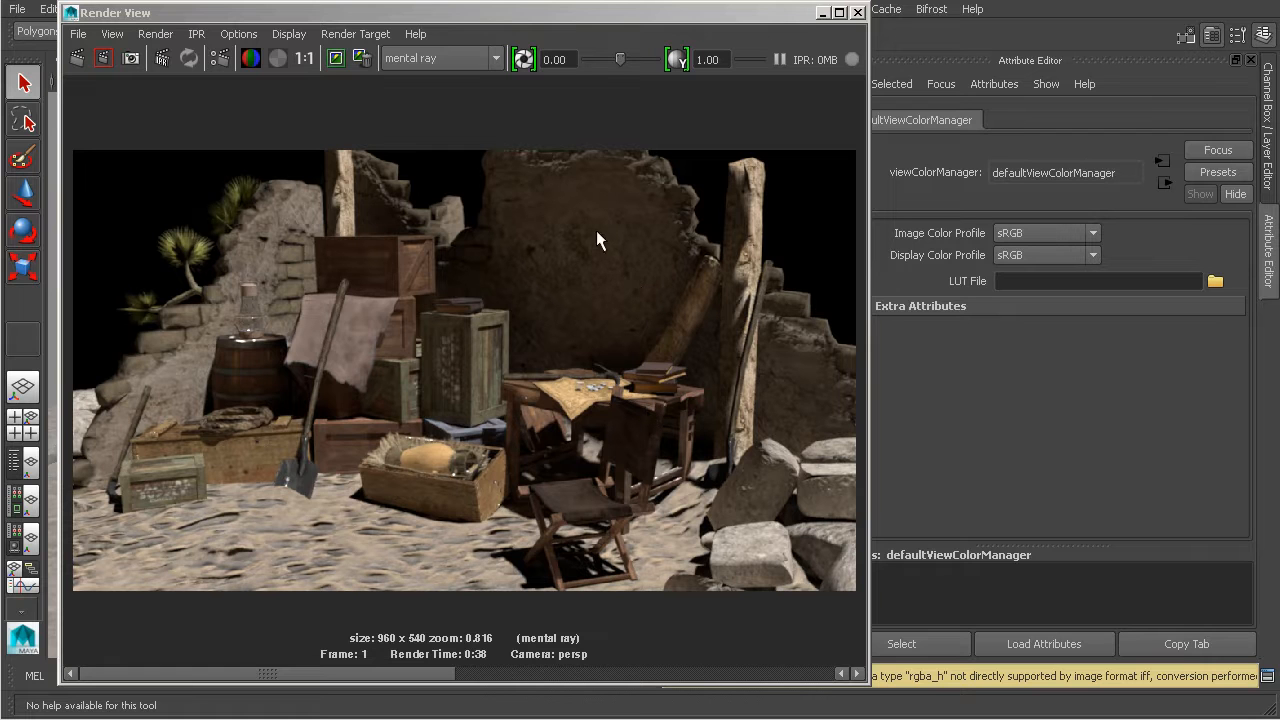
Step: Review the Render View's image saving commands and the color management profiles in the Render Settings, and shift the Render View window slightly
{"action": "left_click", "coordinate": [77, 34]}
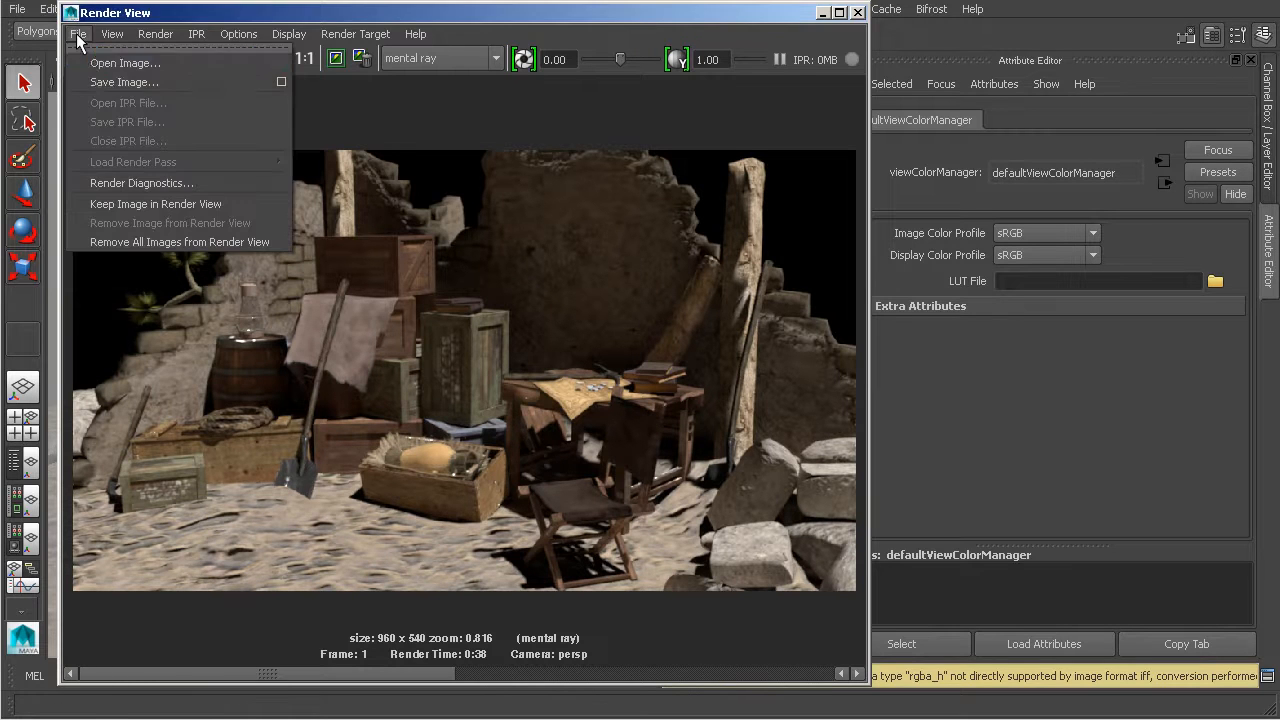
{"action": "left_click", "coordinate": [393, 97]}
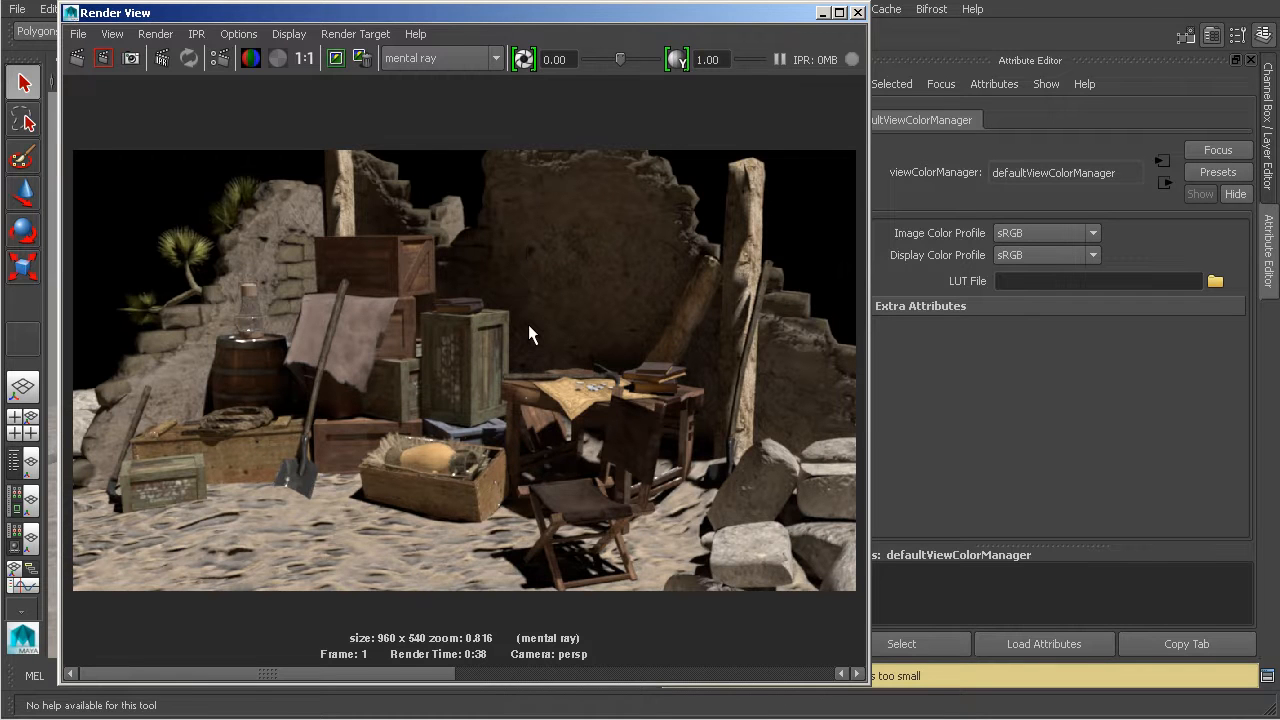
{"action": "left_click", "coordinate": [222, 62]}
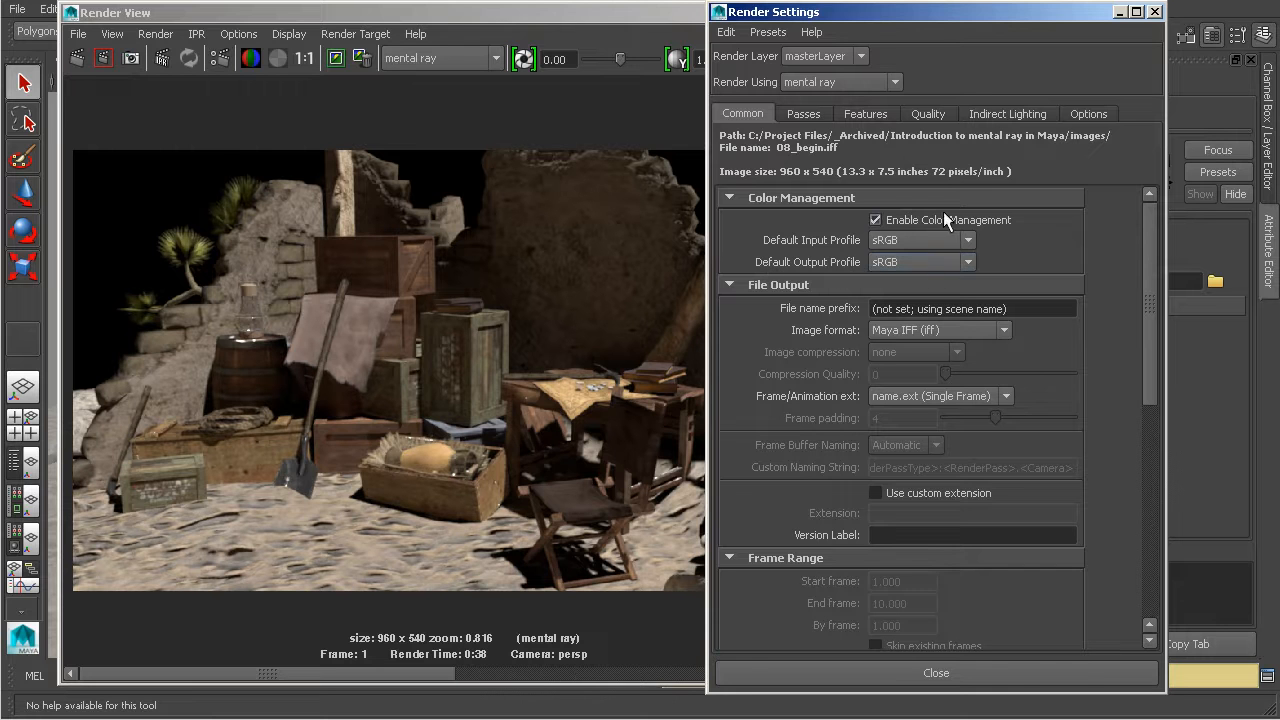
{"action": "left_click_drag", "start_coordinate": [991, 15], "coordinate": [678, 18]}
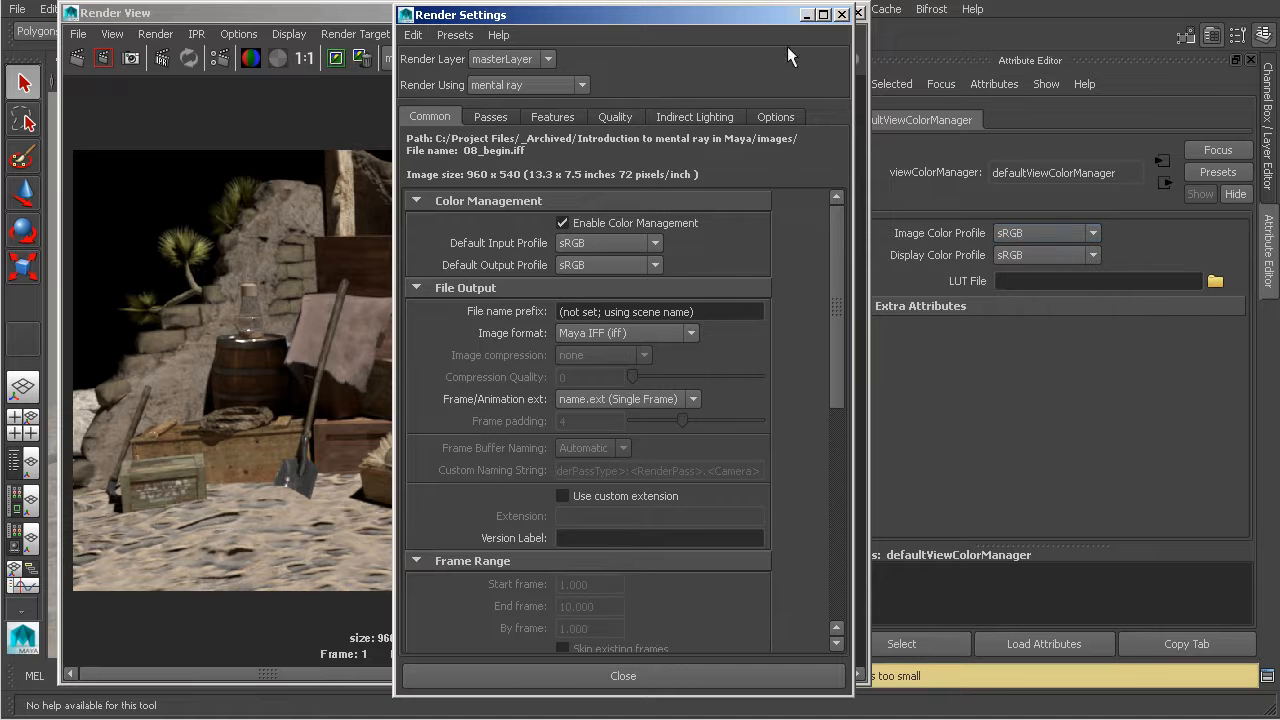
{"action": "left_click", "coordinate": [842, 14]}
{"action": "left_click_drag", "start_coordinate": [777, 12], "coordinate": [803, 12]}
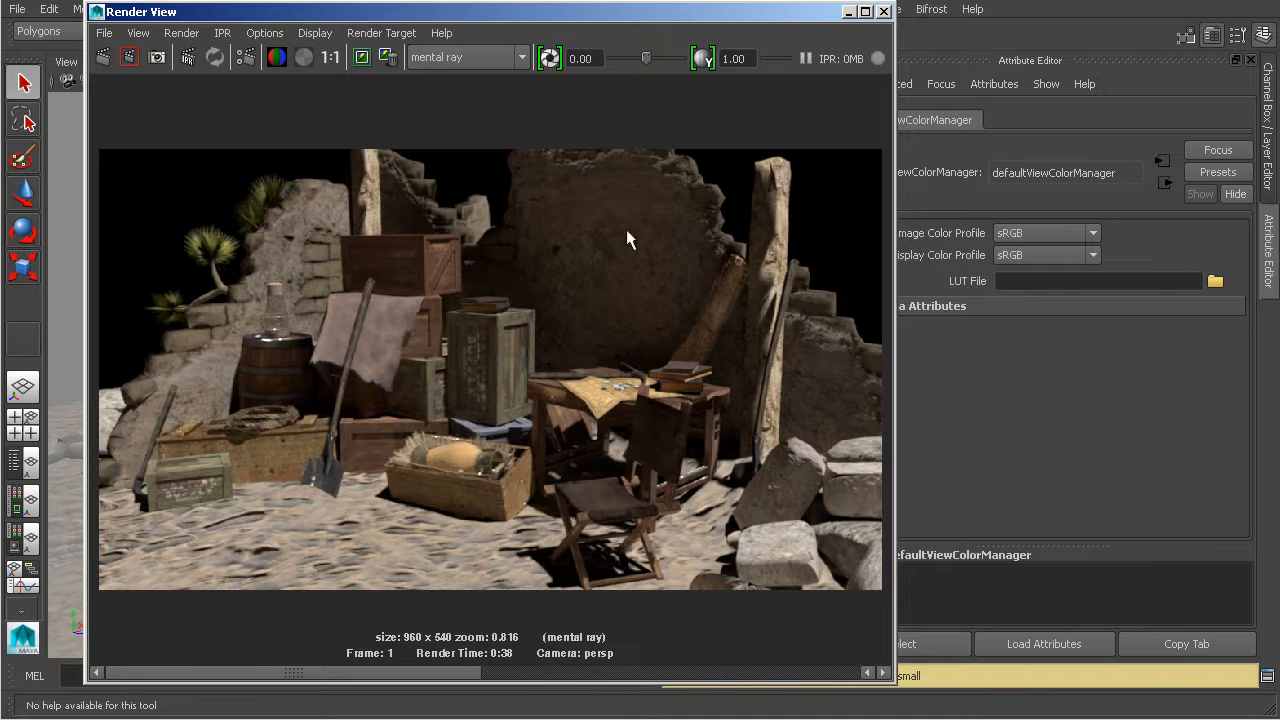